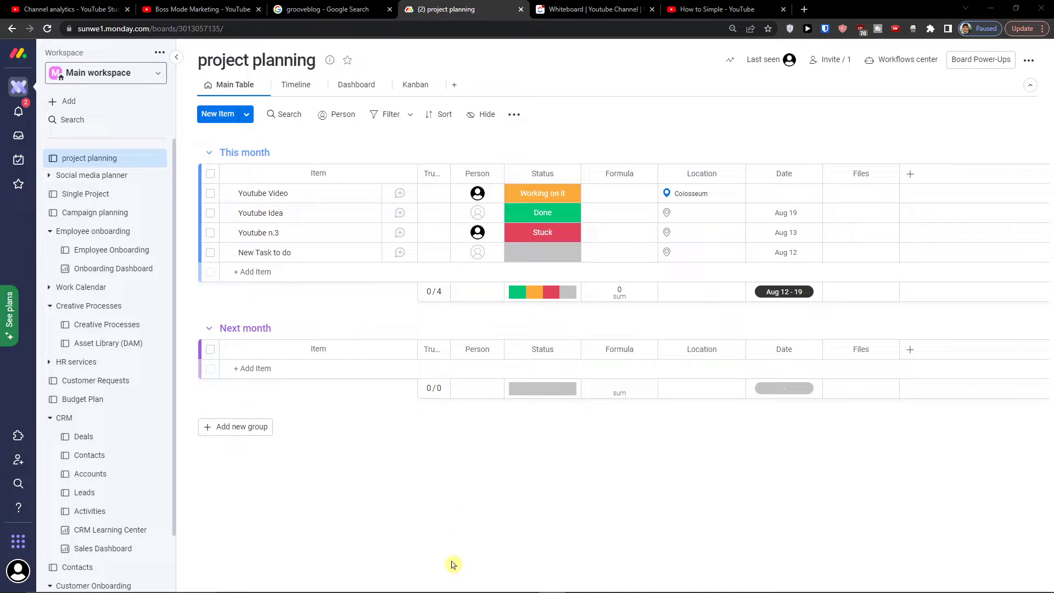
# Open the Deals board under the CRM folder and show the available view types
pyautogui.click(80, 511)
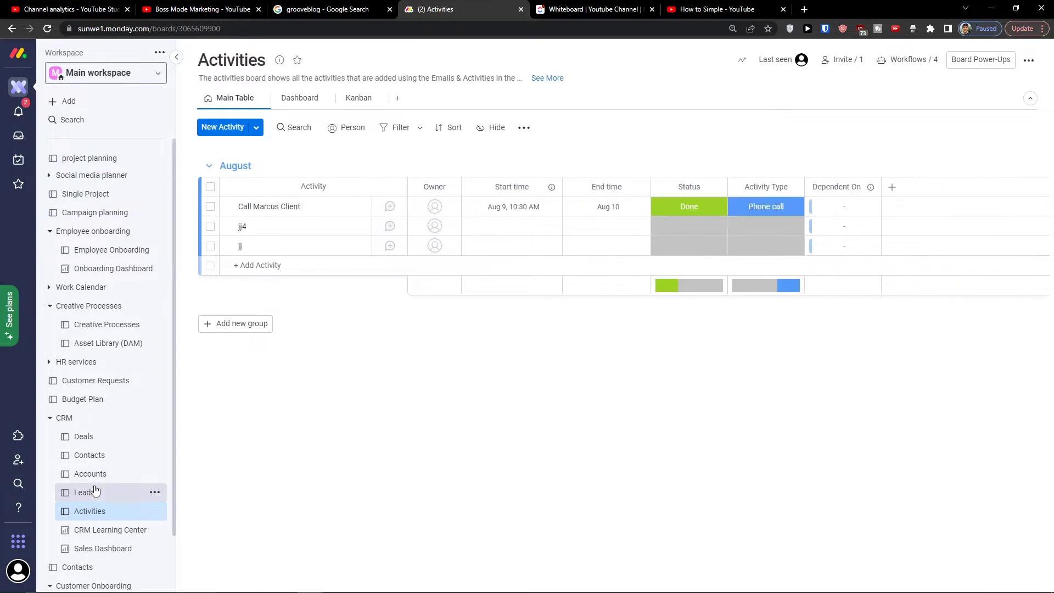
pyautogui.click(88, 455)
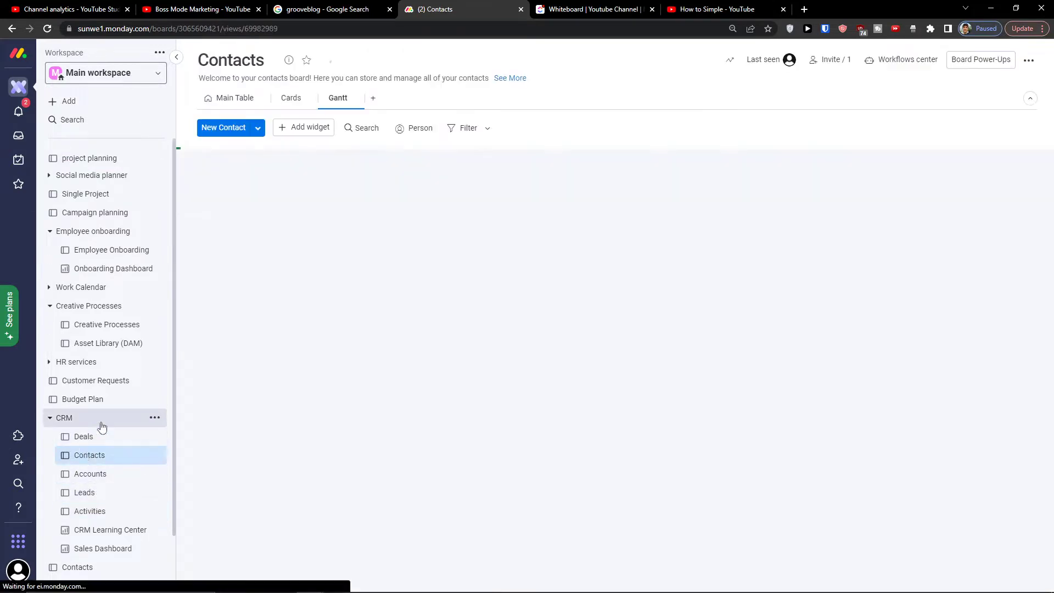
pyautogui.click(78, 437)
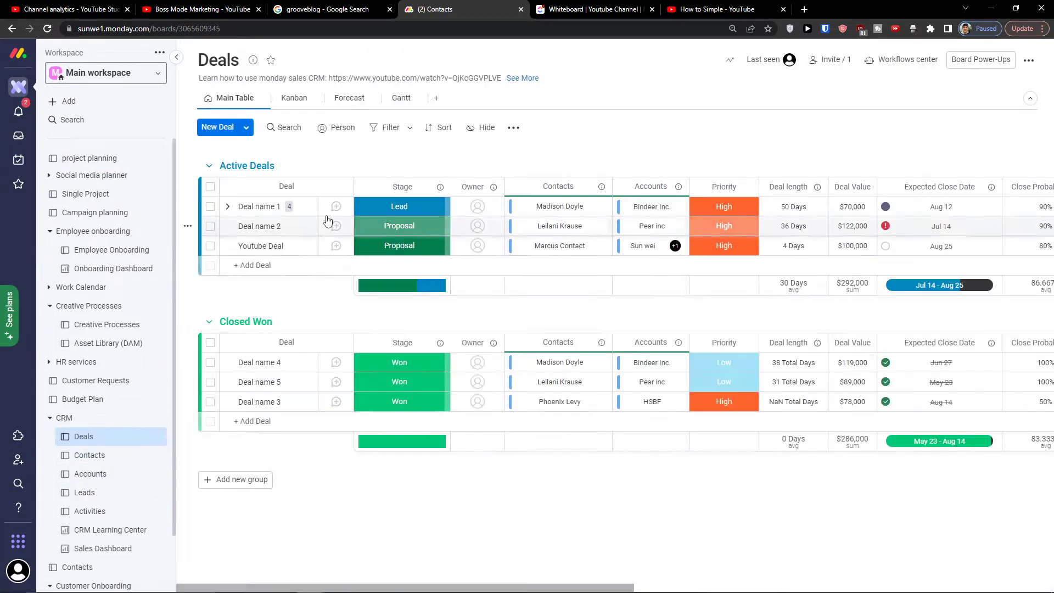
pyautogui.click(436, 99)
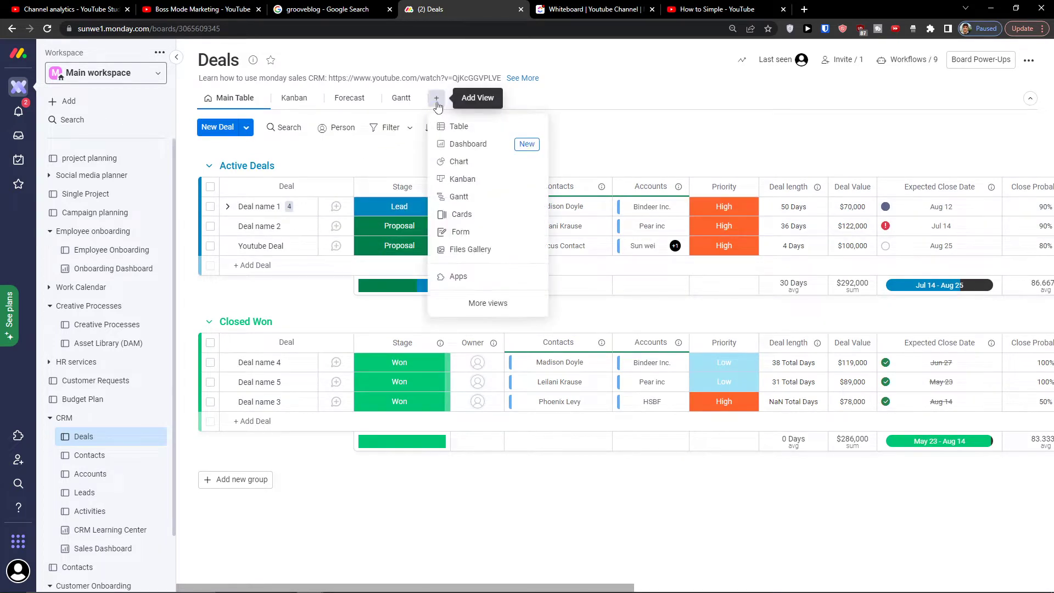
# Add a Dashboard view to the Deals board and list the widget types
pyautogui.click(502, 145)
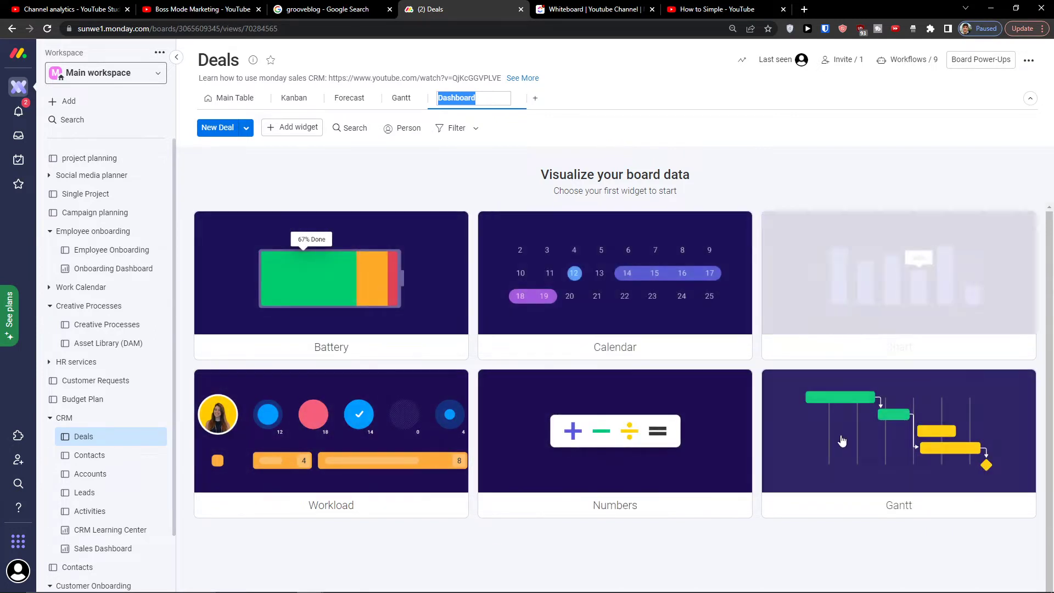
pyautogui.click(294, 127)
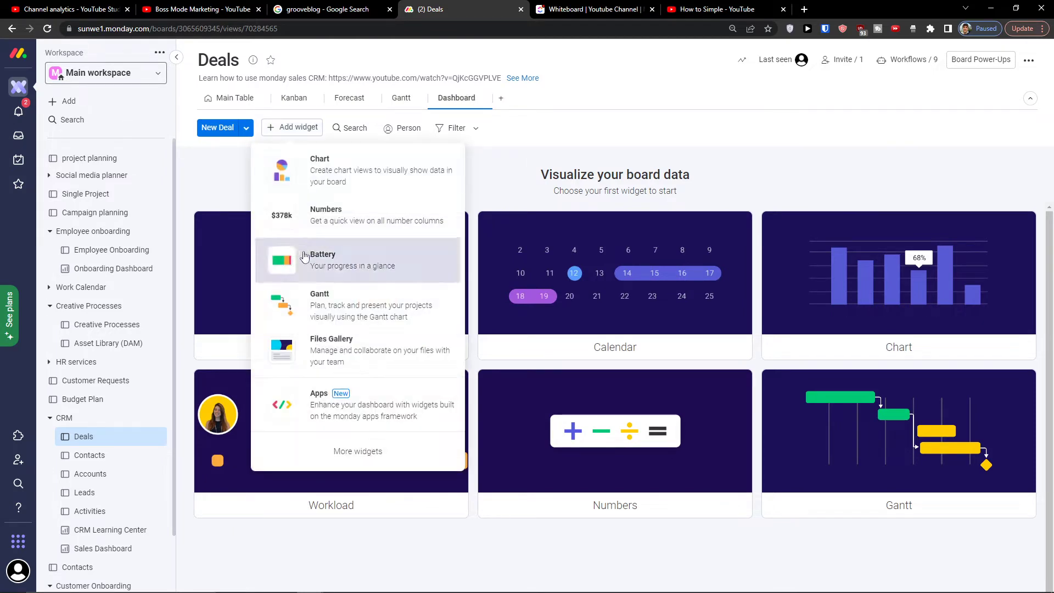
# Add a Todo List widget from the full widget catalogue
pyautogui.click(352, 460)
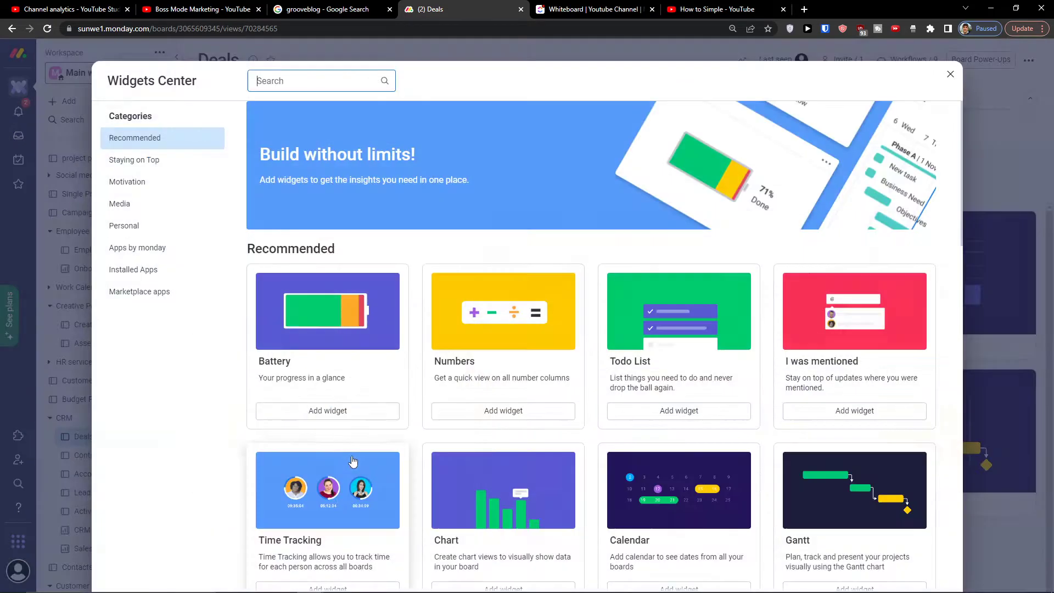
pyautogui.scroll(-5, 414, 299)
pyautogui.scroll(-7, 416, 306)
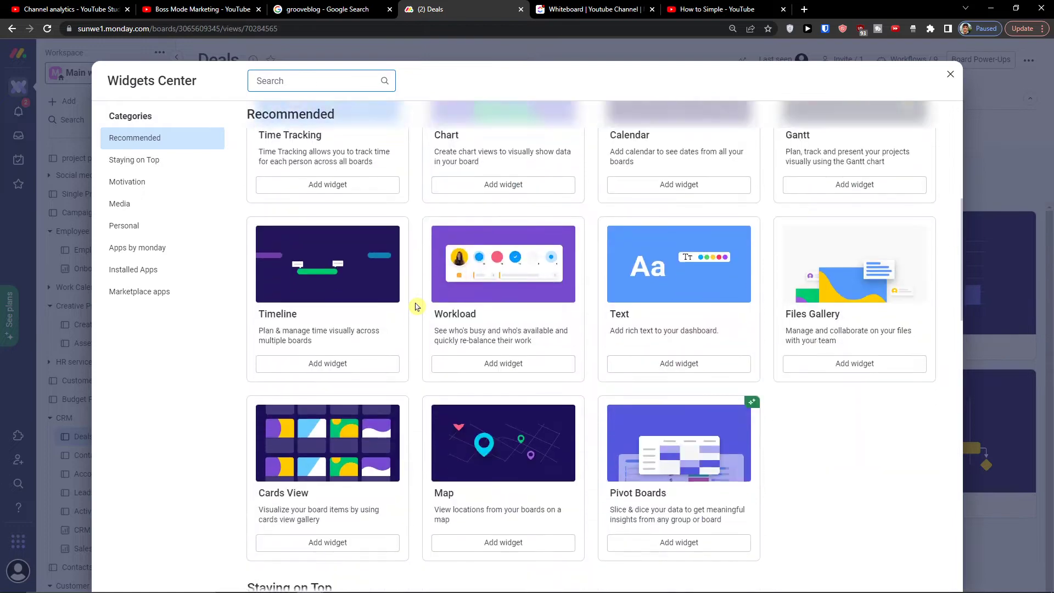
pyautogui.scroll(10, 416, 306)
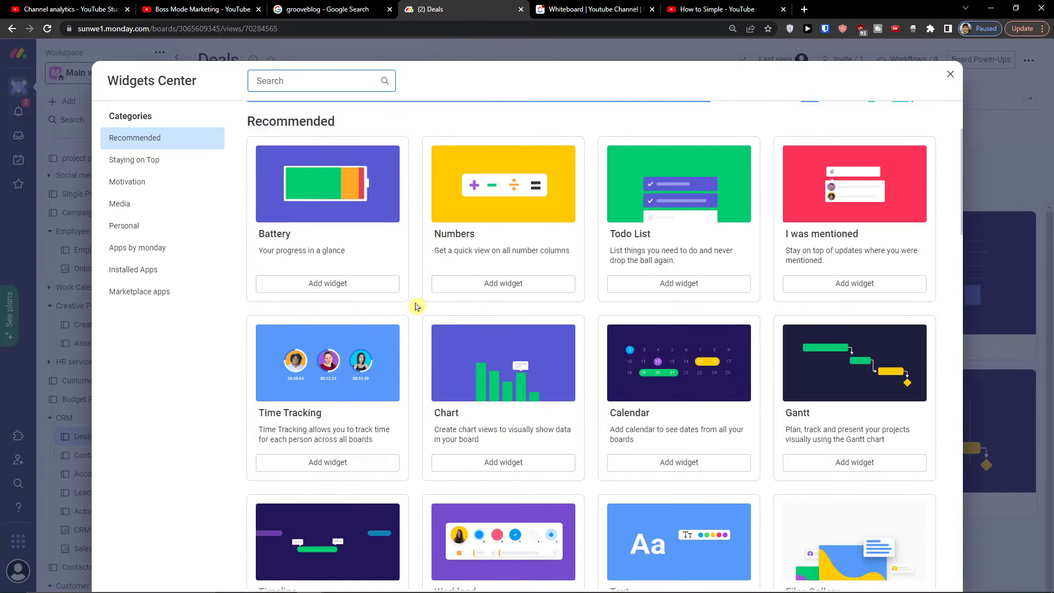
pyautogui.scroll(3, 416, 306)
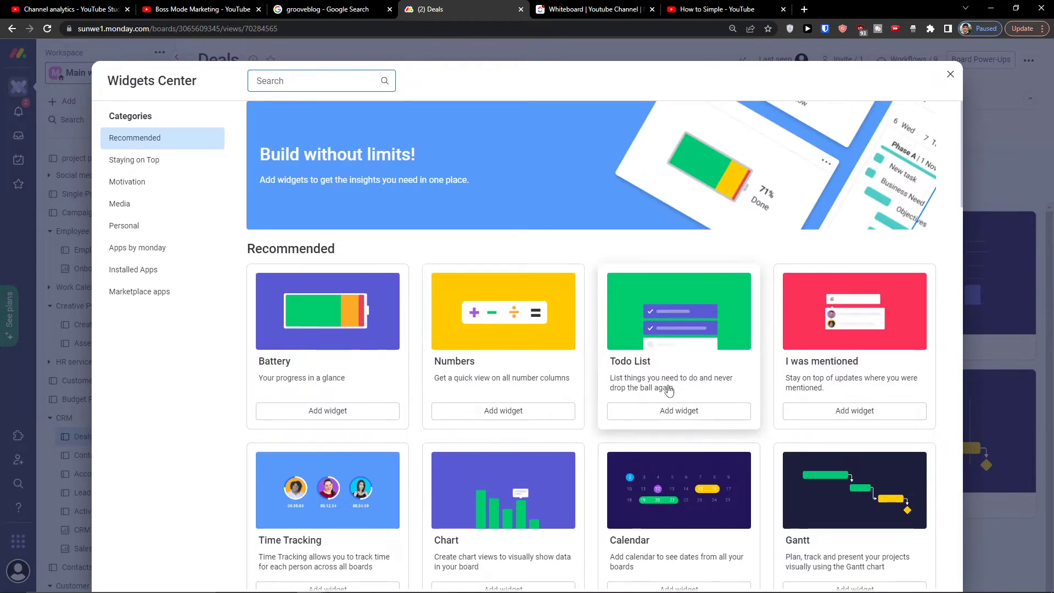
pyautogui.click(647, 411)
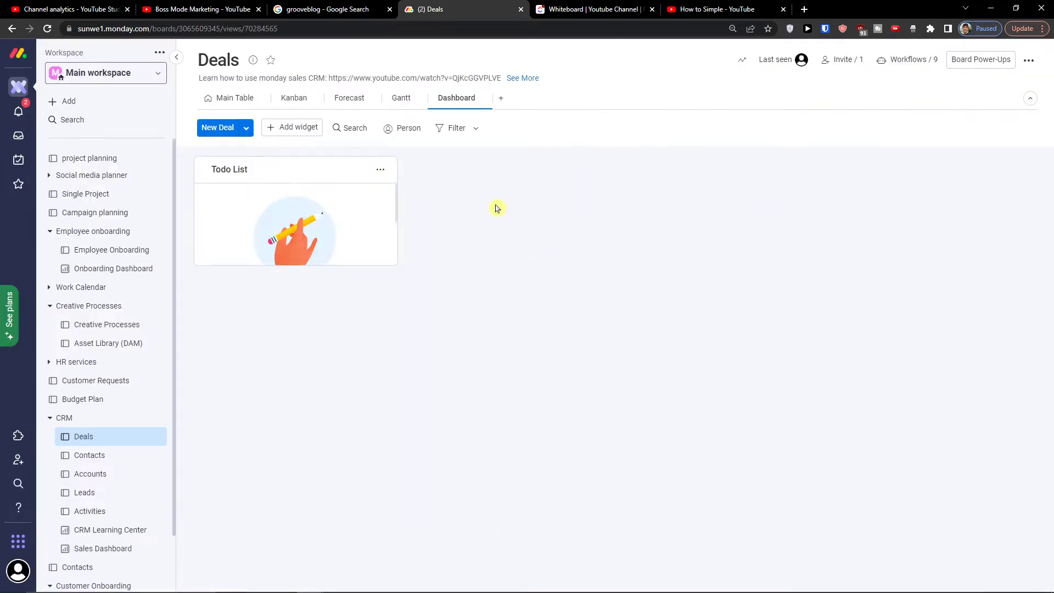
# Add Battery and Numbers widgets from the quick widget list
pyautogui.click(299, 128)
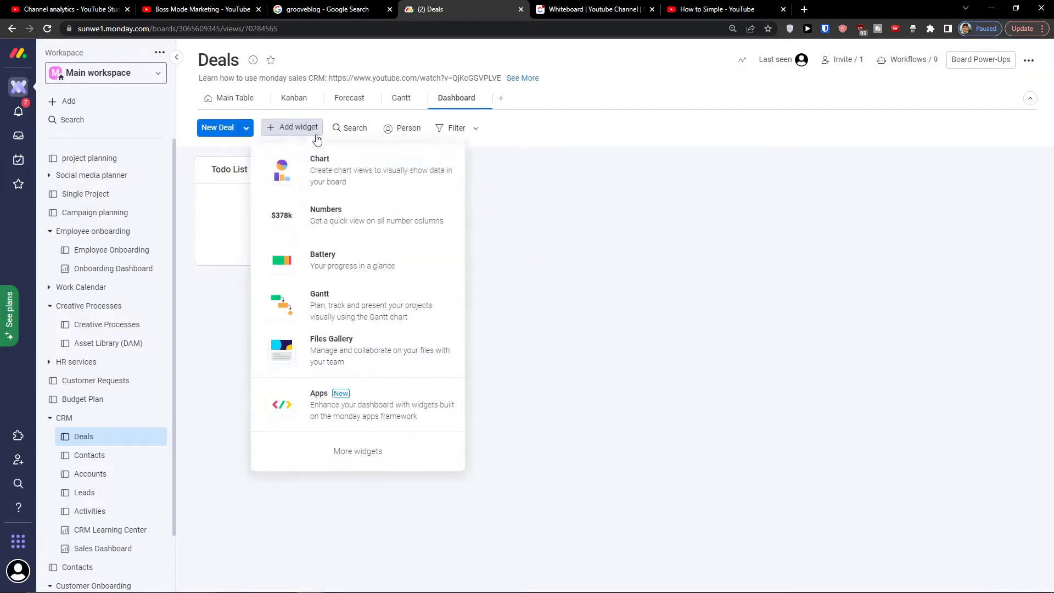
pyautogui.click(328, 259)
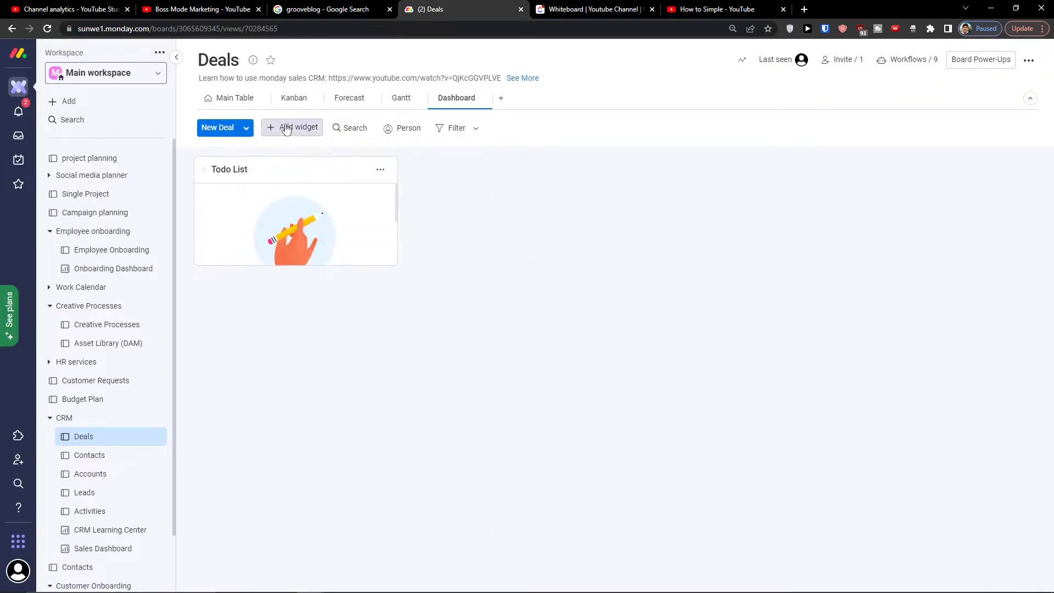
pyautogui.click(285, 126)
pyautogui.click(336, 216)
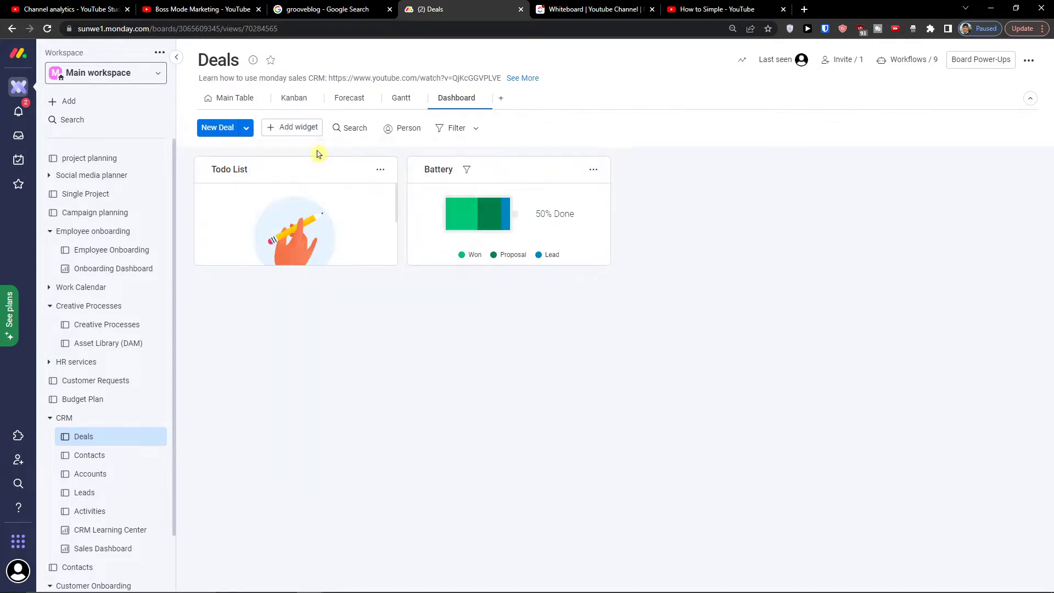
pyautogui.click(310, 134)
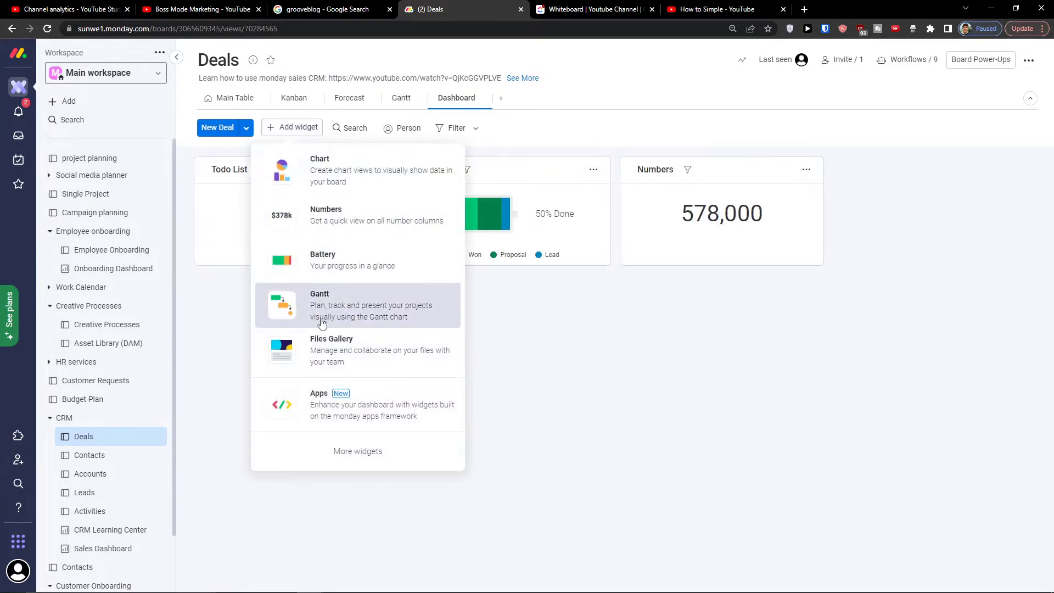
# Add a Calendar widget from the full widget catalogue
pyautogui.click(307, 451)
pyautogui.scroll(-2, 434, 363)
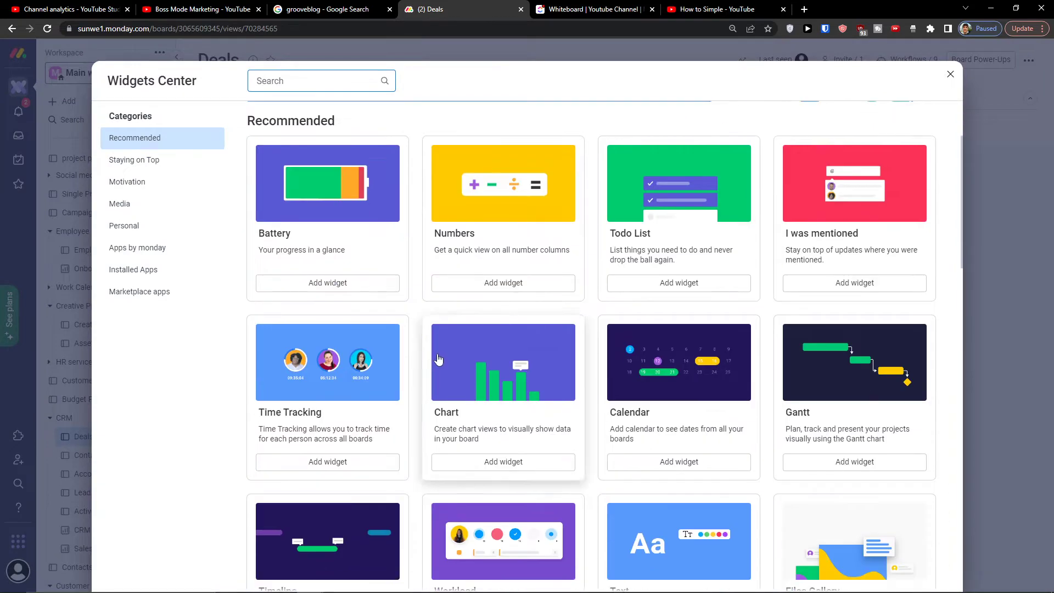
pyautogui.scroll(-2, 438, 358)
pyautogui.click(620, 335)
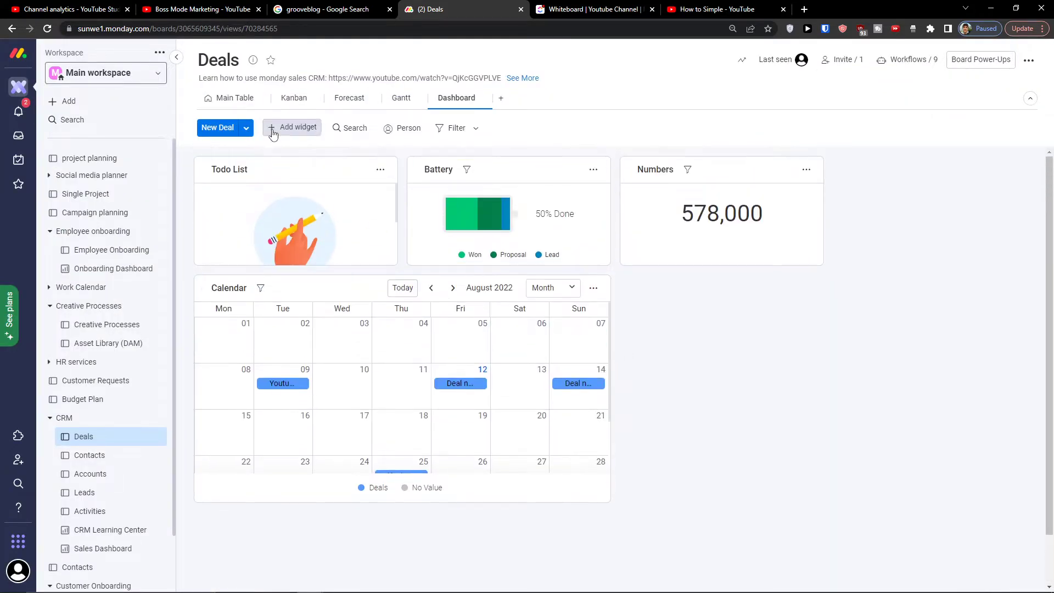
# Add a Text widget beside the Calendar from the widget catalogue
pyautogui.click(291, 127)
pyautogui.click(346, 450)
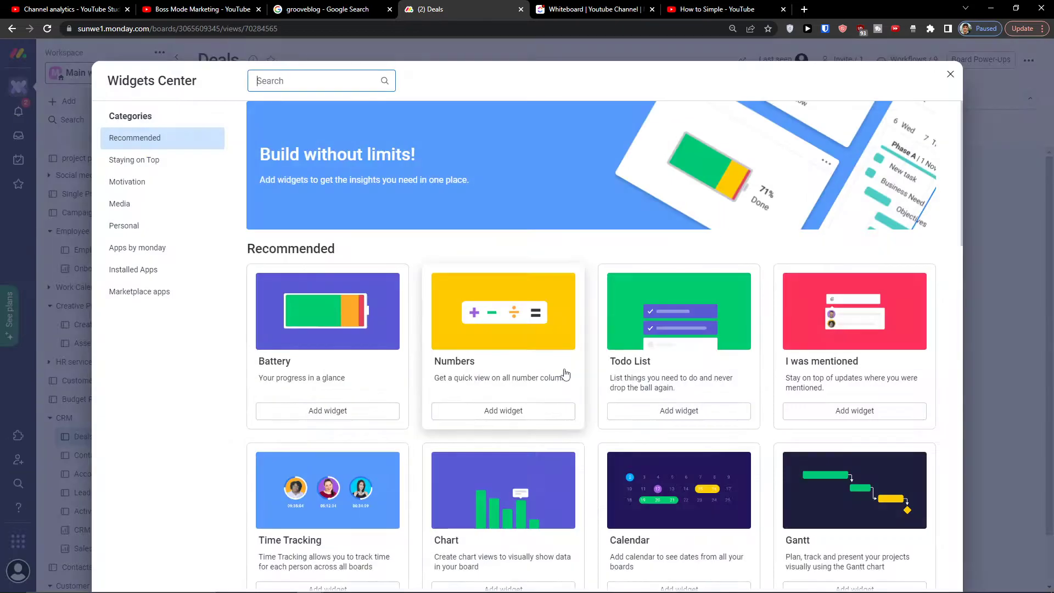
pyautogui.scroll(-3, 574, 386)
pyautogui.scroll(-4, 575, 386)
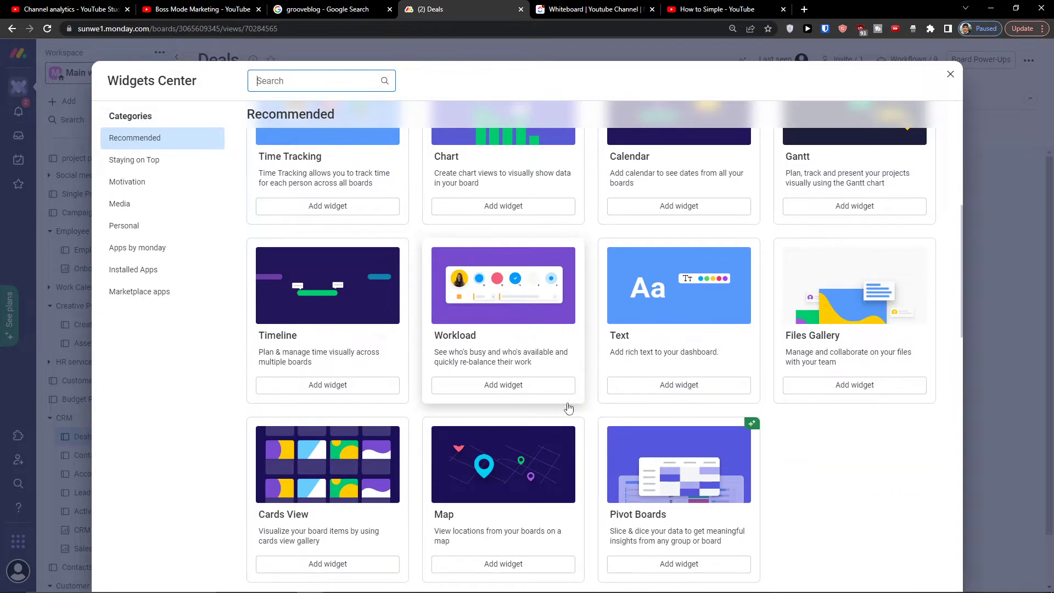
pyautogui.scroll(-3, 569, 406)
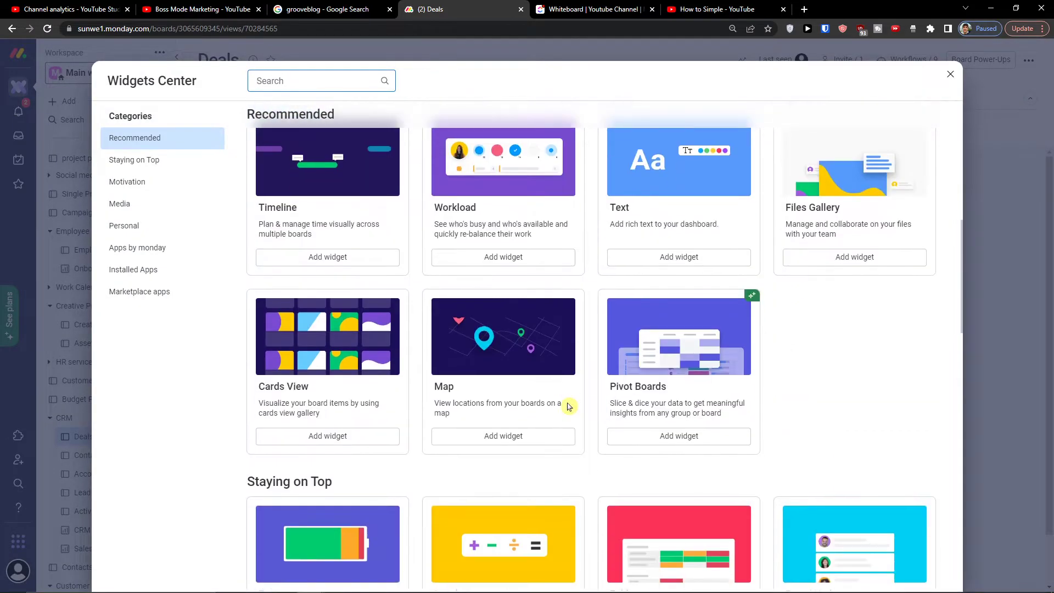
pyautogui.click(621, 256)
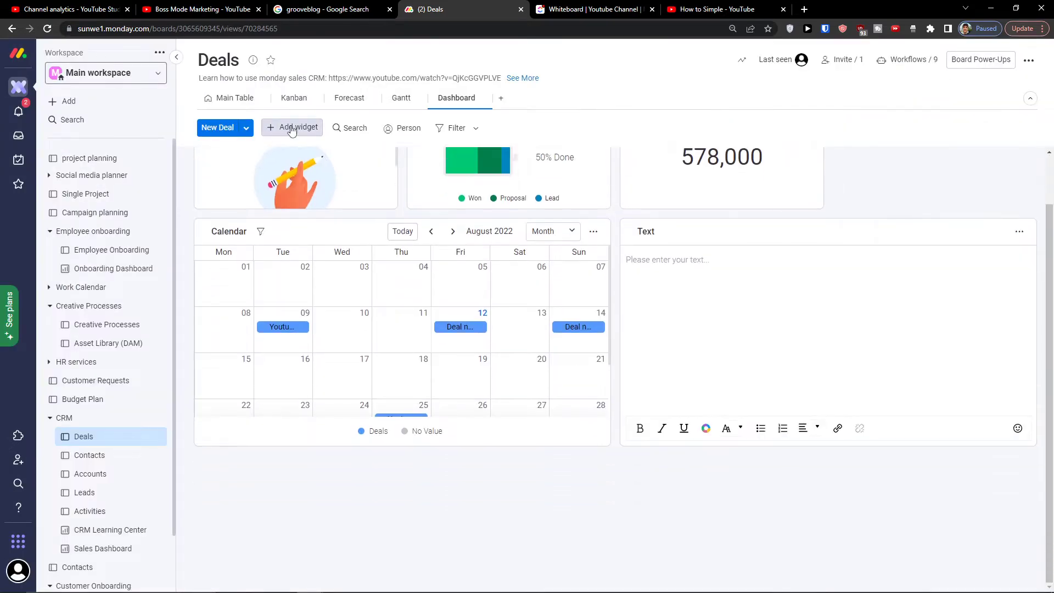
pyautogui.click(291, 128)
# Open the Widgets Center via More widgets and scroll through its widget categories
pyautogui.click(351, 448)
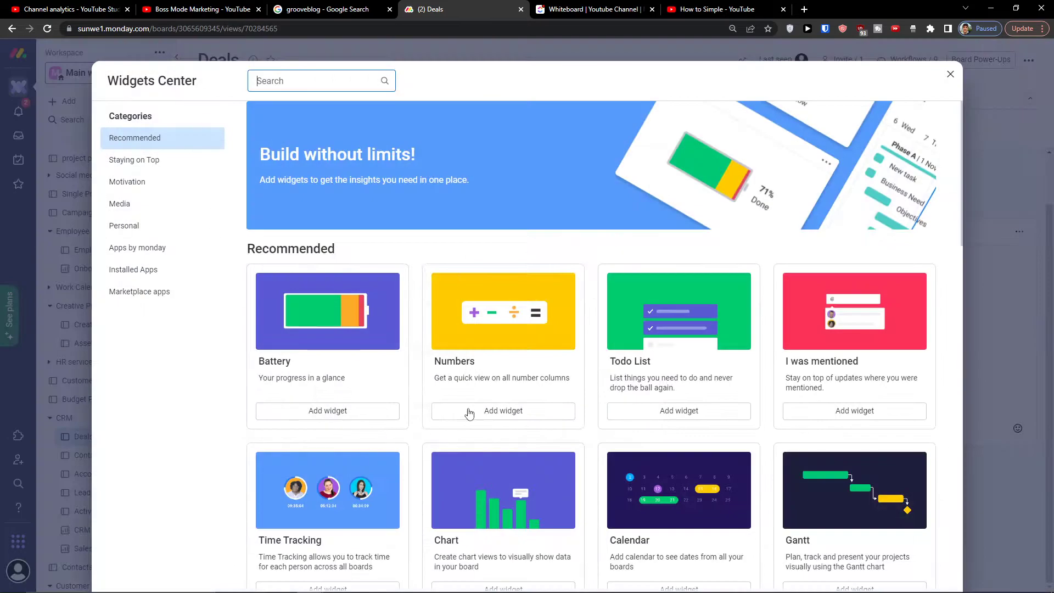
pyautogui.scroll(-12, 435, 423)
pyautogui.scroll(2, 515, 397)
pyautogui.scroll(-5, 499, 436)
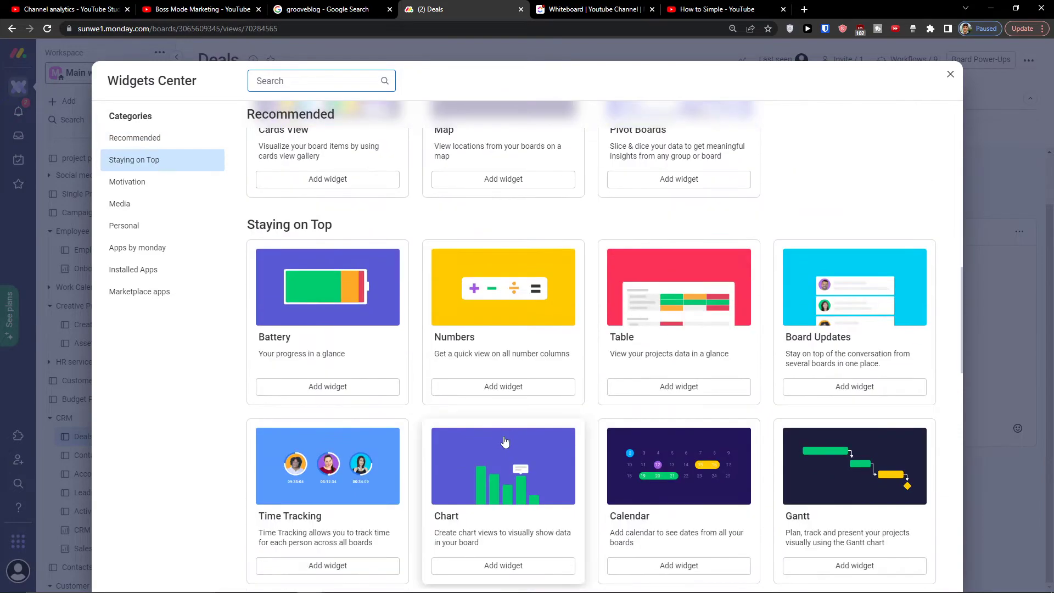
pyautogui.scroll(-7, 505, 442)
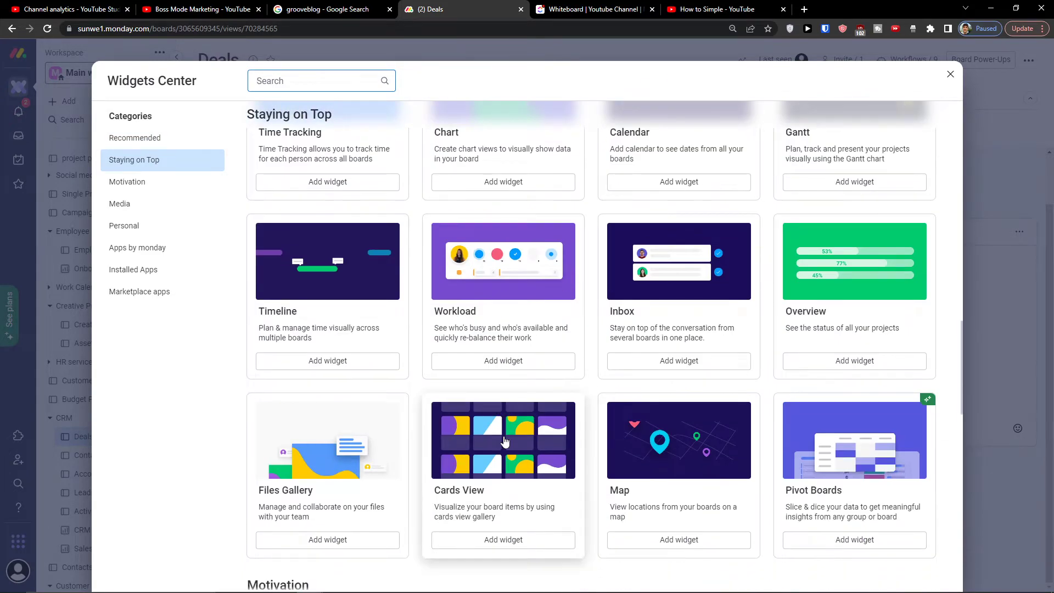
pyautogui.scroll(-2, 505, 442)
pyautogui.scroll(-4, 505, 439)
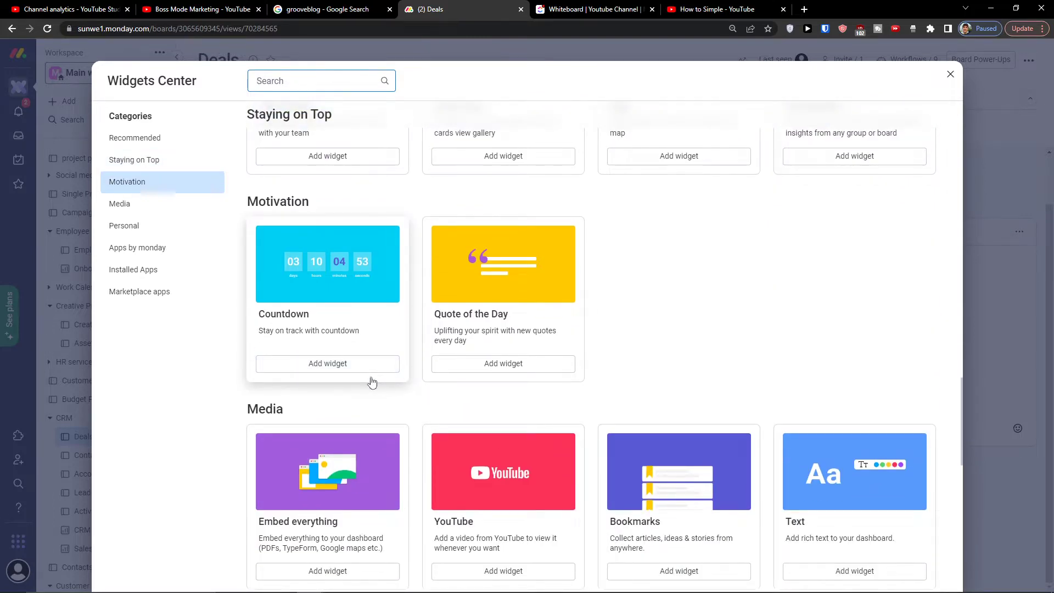
pyautogui.scroll(-4, 531, 318)
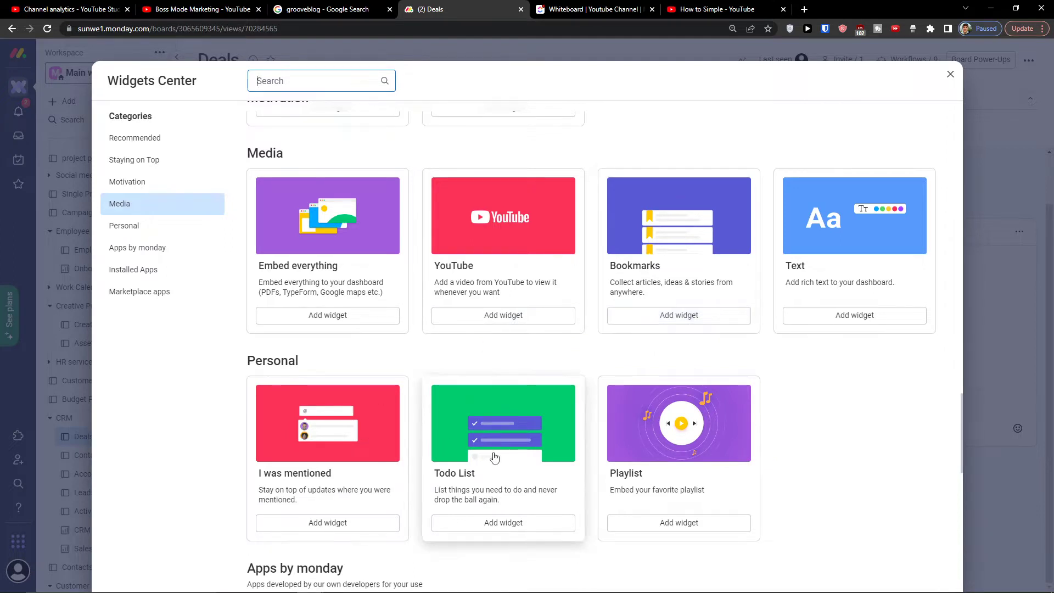
pyautogui.scroll(-7, 357, 457)
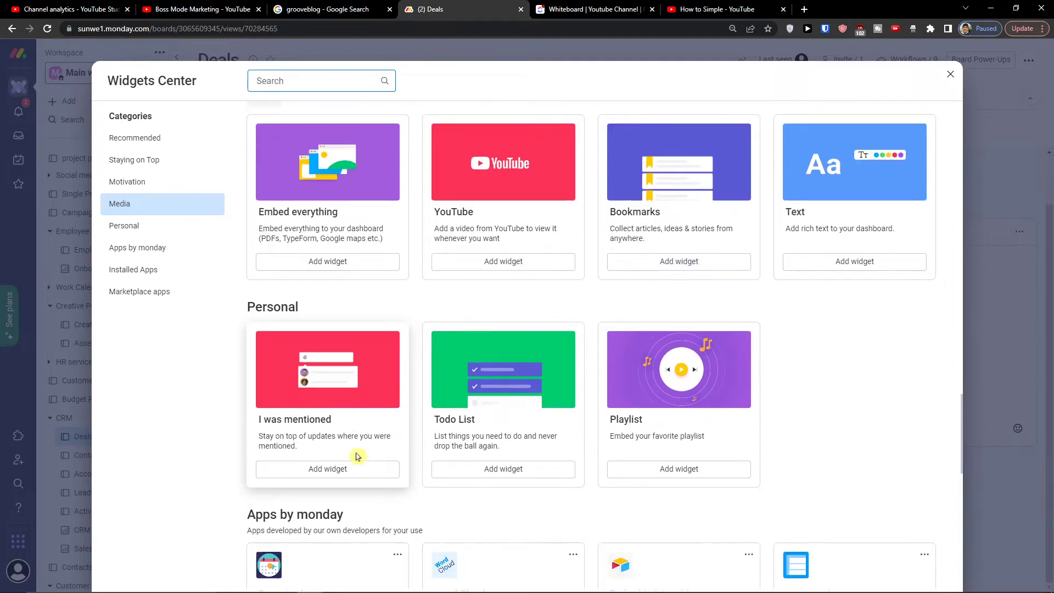
pyautogui.scroll(-2, 441, 451)
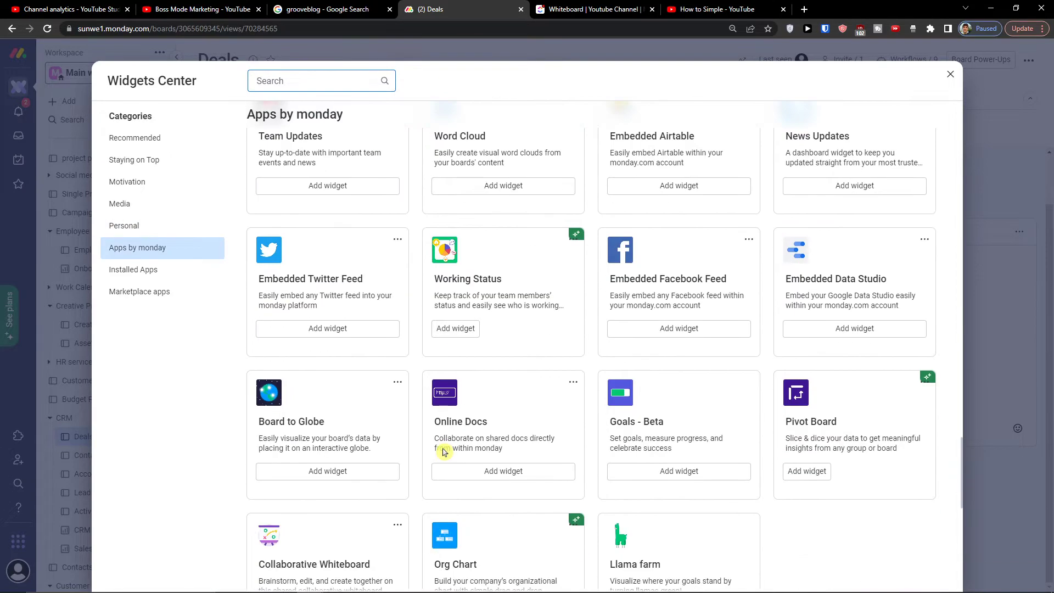
pyautogui.scroll(2, 443, 451)
pyautogui.scroll(-2, 439, 461)
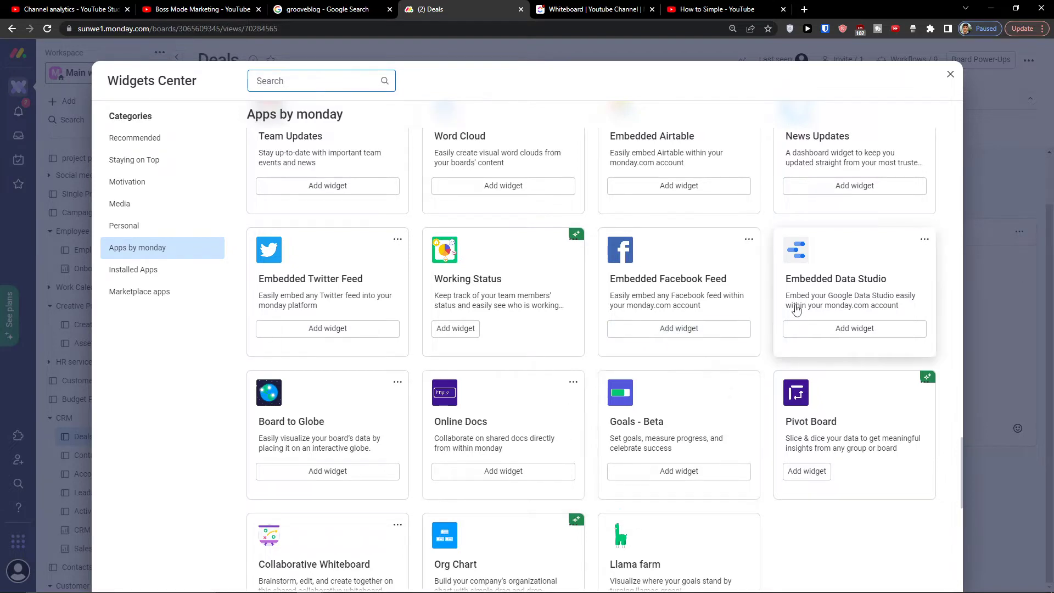
pyautogui.scroll(-7, 549, 423)
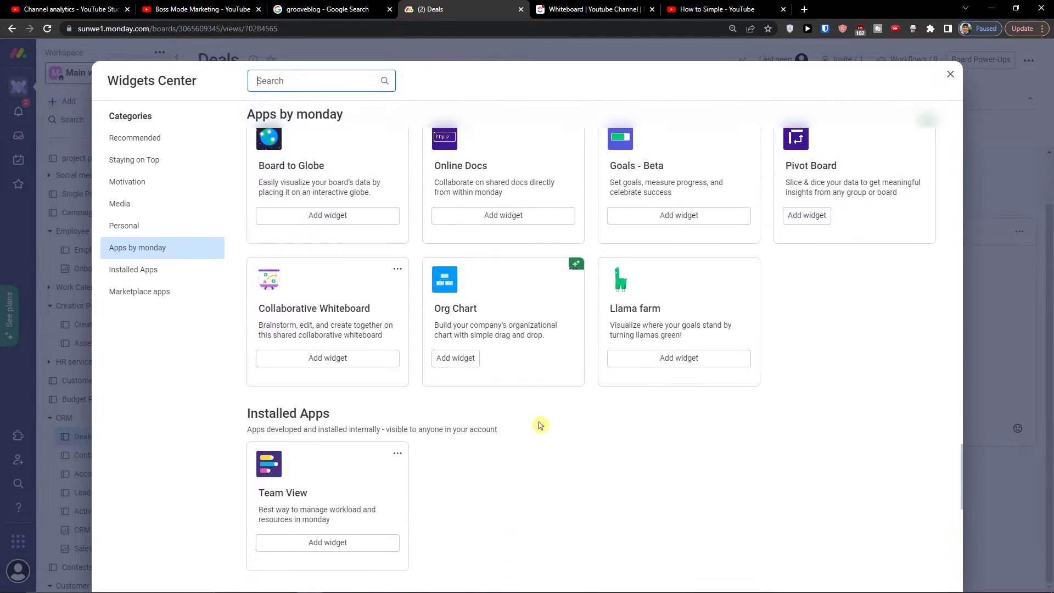
# Scroll through the Widgets Center's marketplace apps and recommended widgets
pyautogui.scroll(-7, 553, 423)
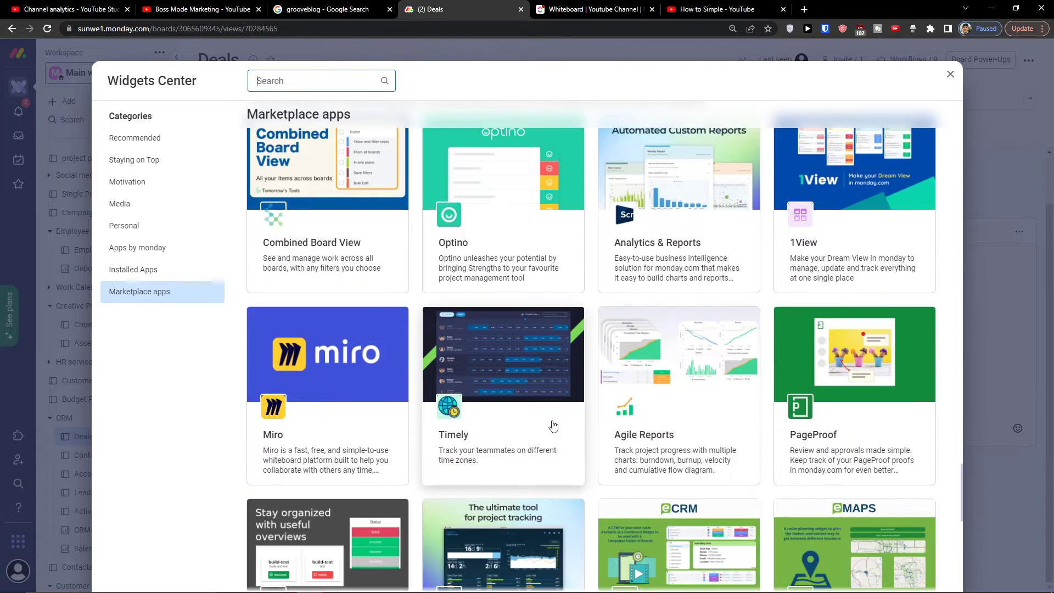
pyautogui.scroll(-5, 560, 419)
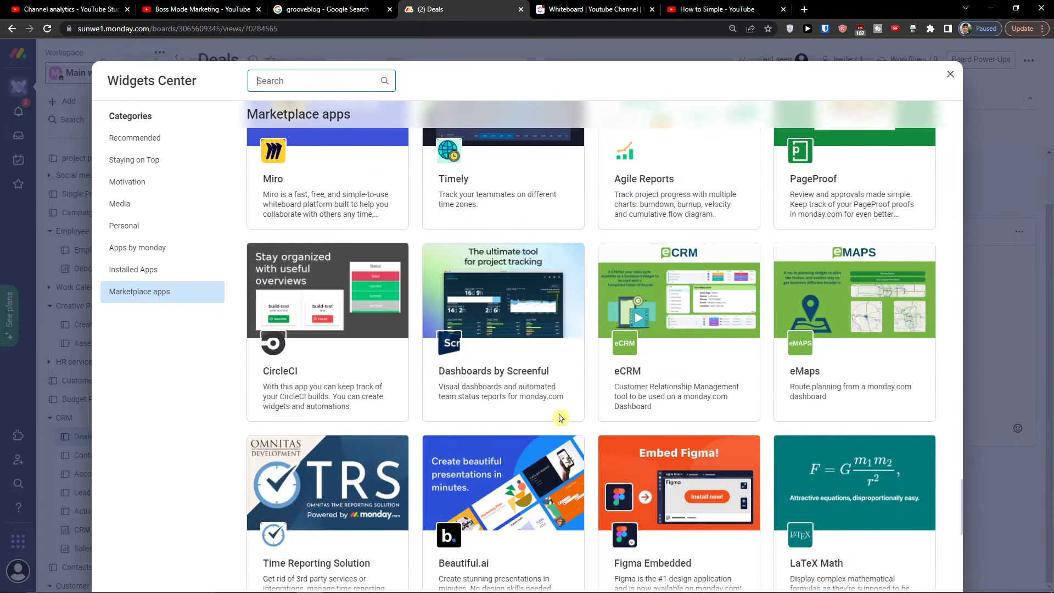
pyautogui.scroll(-5, 590, 411)
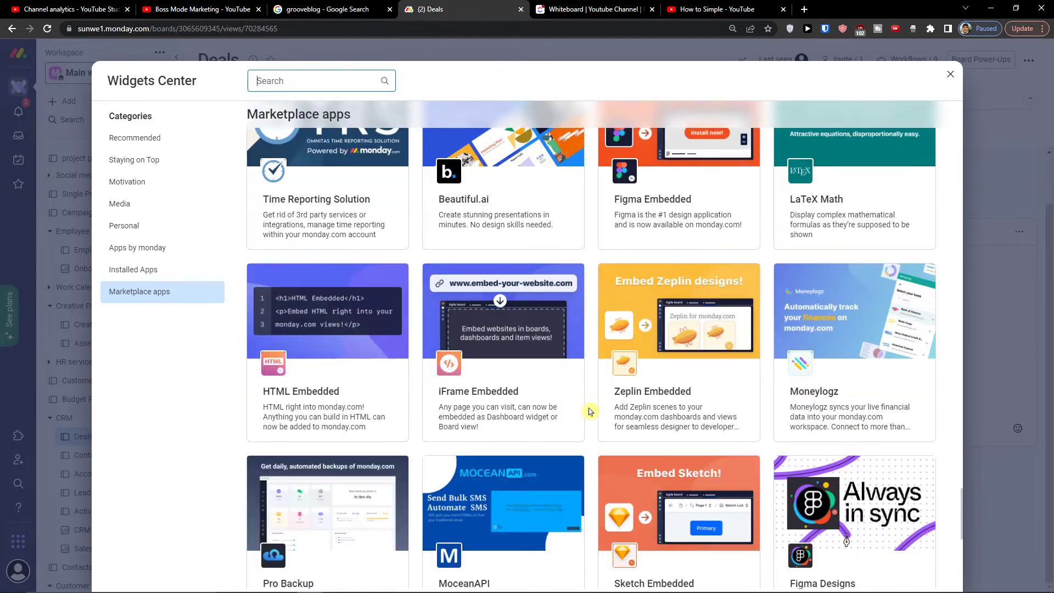
pyautogui.scroll(1, 658, 345)
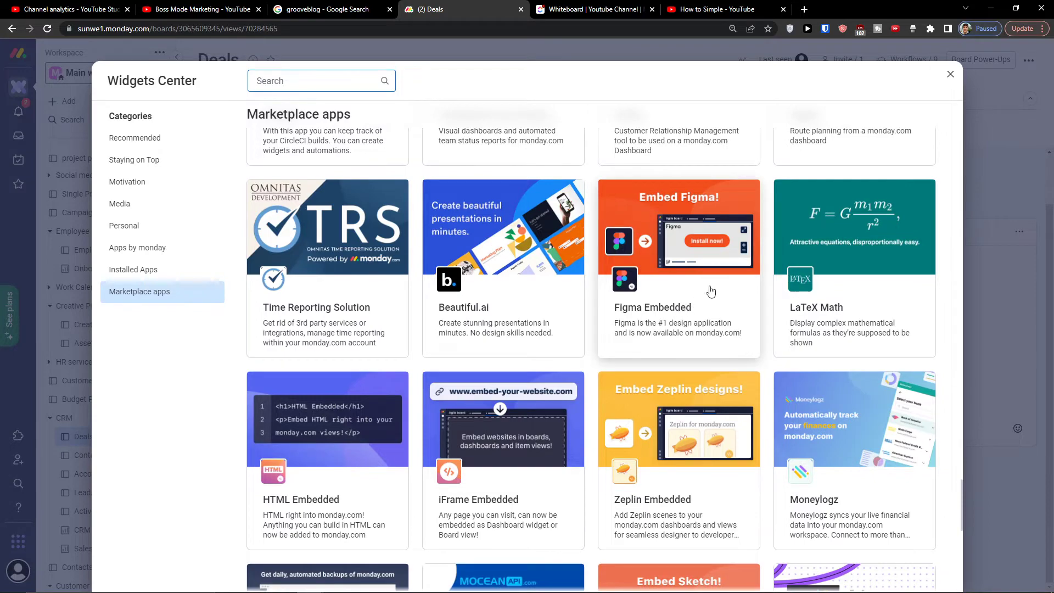
pyautogui.scroll(-9, 710, 291)
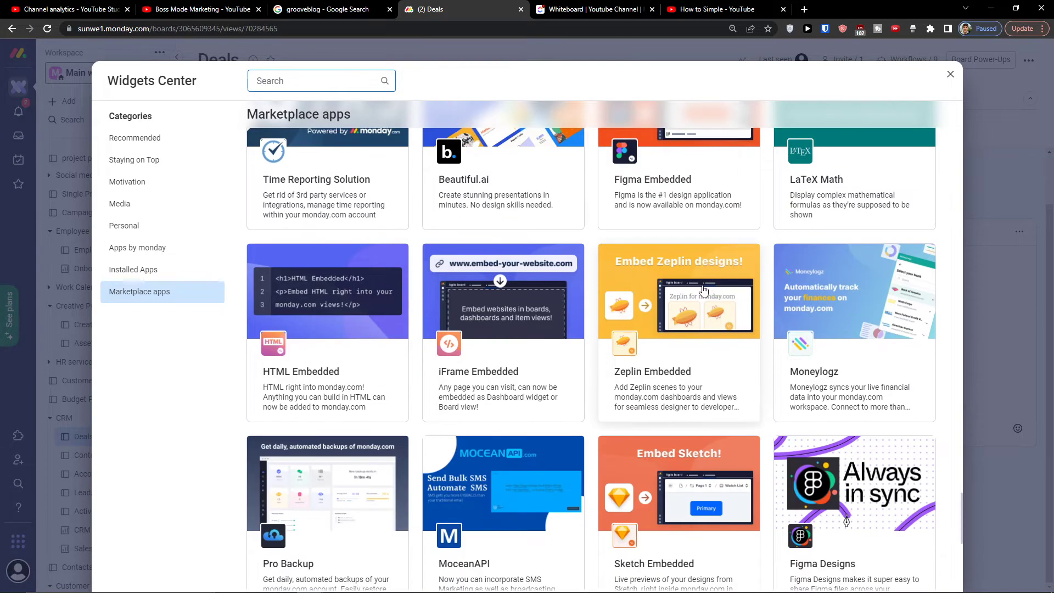
pyautogui.scroll(2, 646, 309)
pyautogui.scroll(-7, 646, 309)
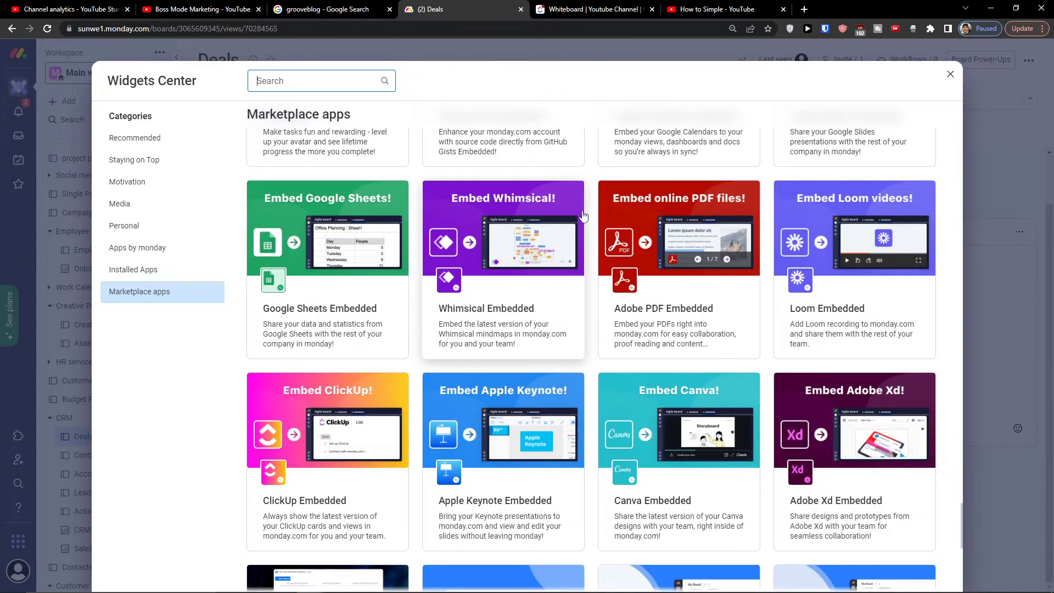
pyautogui.scroll(10, 594, 329)
pyautogui.scroll(15, 594, 224)
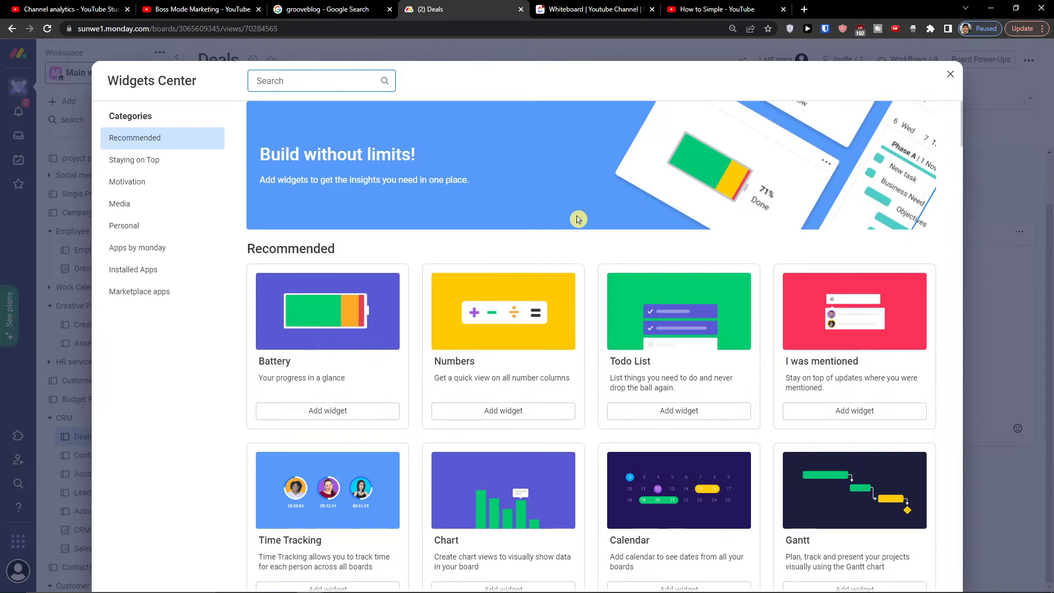
pyautogui.scroll(-2, 578, 219)
pyautogui.scroll(2, 577, 219)
pyautogui.scroll(-5, 577, 219)
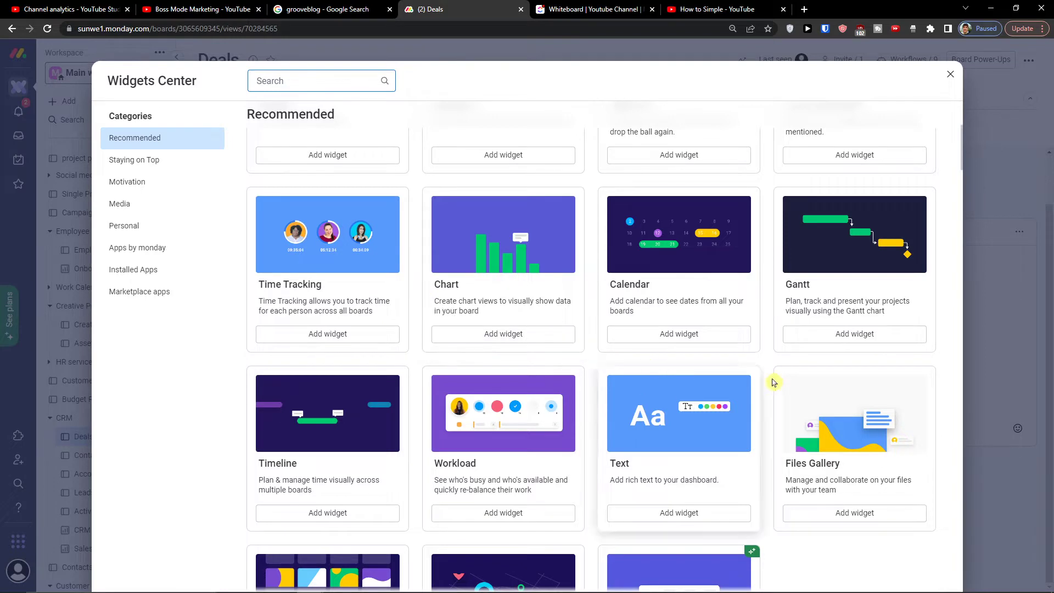
pyautogui.scroll(-2, 956, 383)
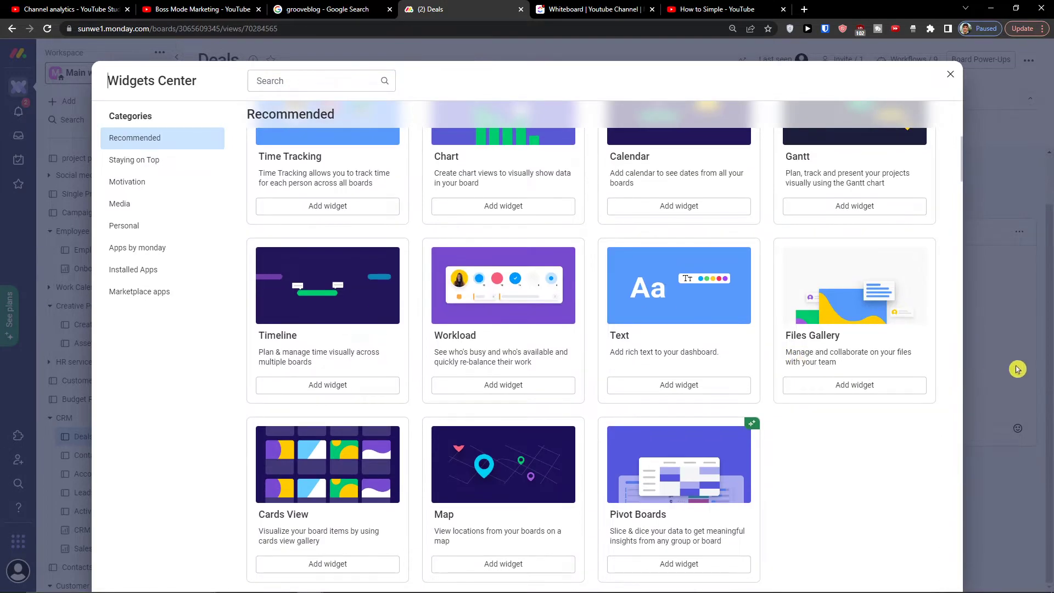
# Close the catalogue, then place Text top-left with Calendar beside it
pyautogui.click(950, 74)
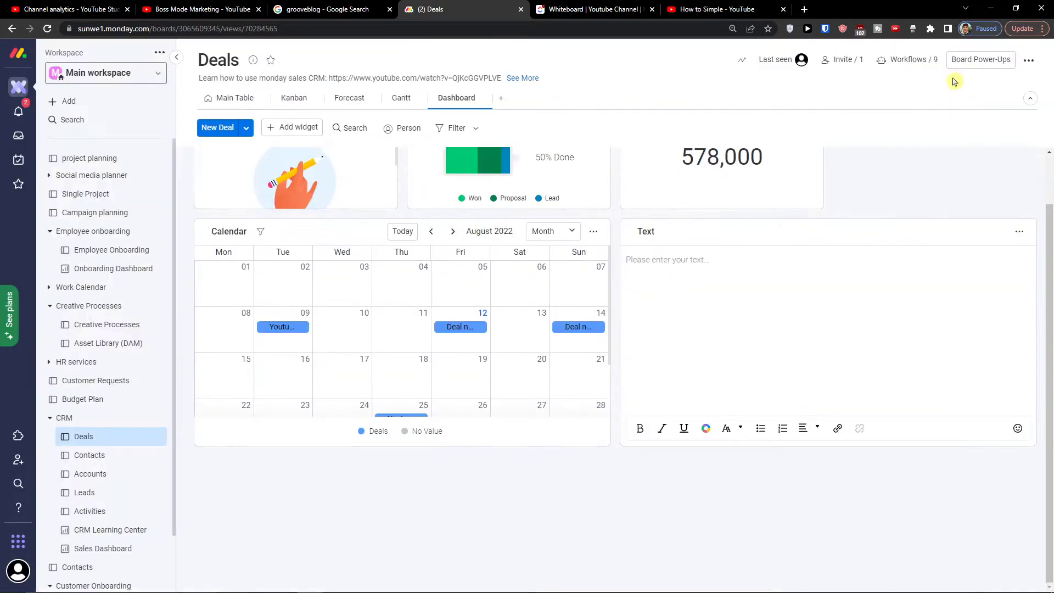
pyautogui.scroll(1, 686, 329)
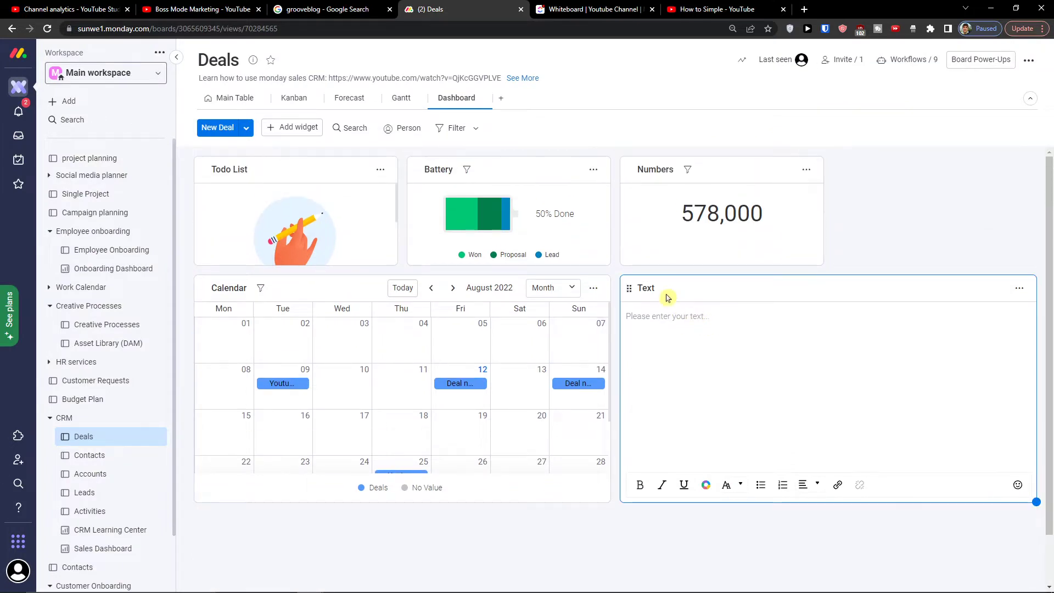
pyautogui.moveTo(631, 295); pyautogui.dragTo(188, 179)
pyautogui.moveTo(202, 526); pyautogui.dragTo(581, 263)
pyautogui.scroll(-1, 607, 384)
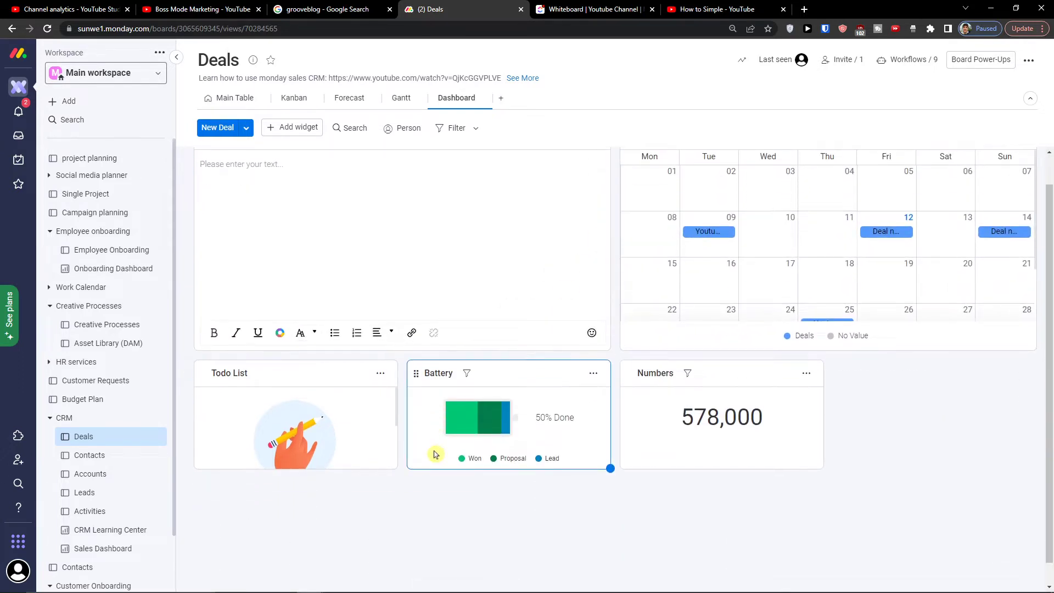
pyautogui.scroll(1, 896, 379)
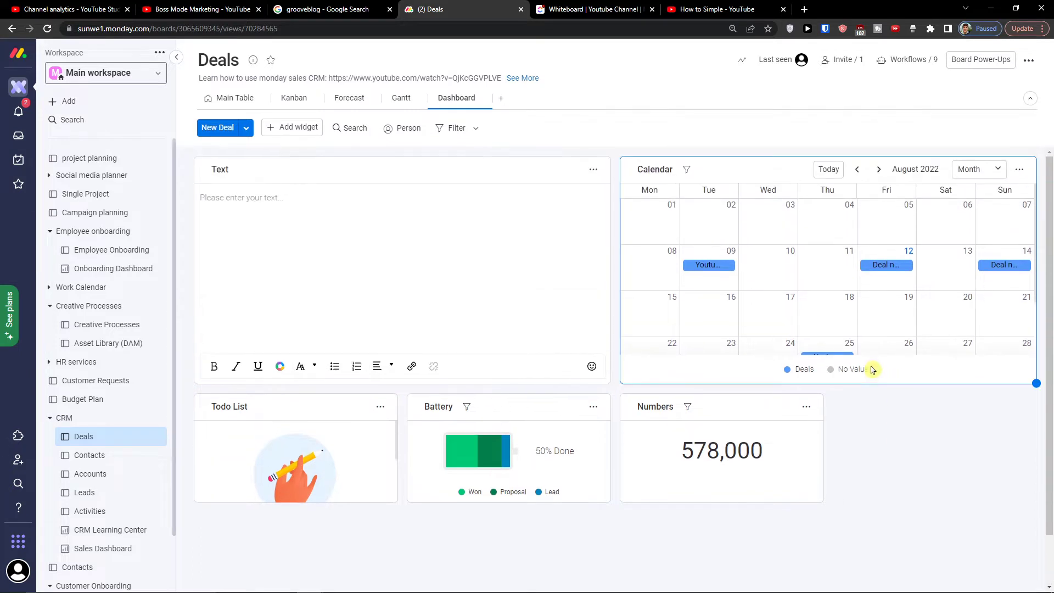
# Add a second Battery widget after the Numbers widget
pyautogui.click(289, 131)
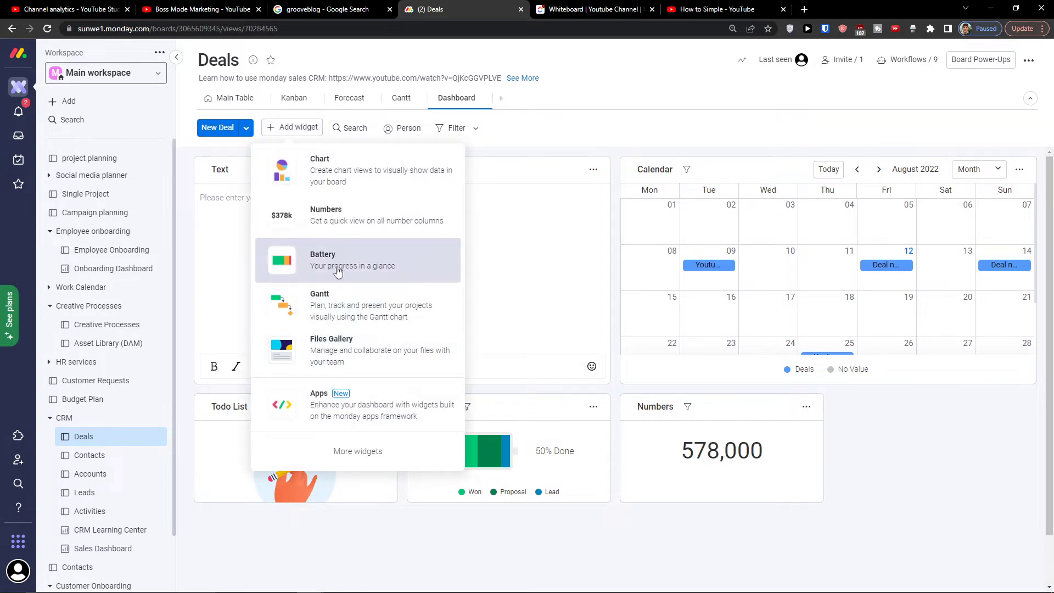
pyautogui.press('Escape')
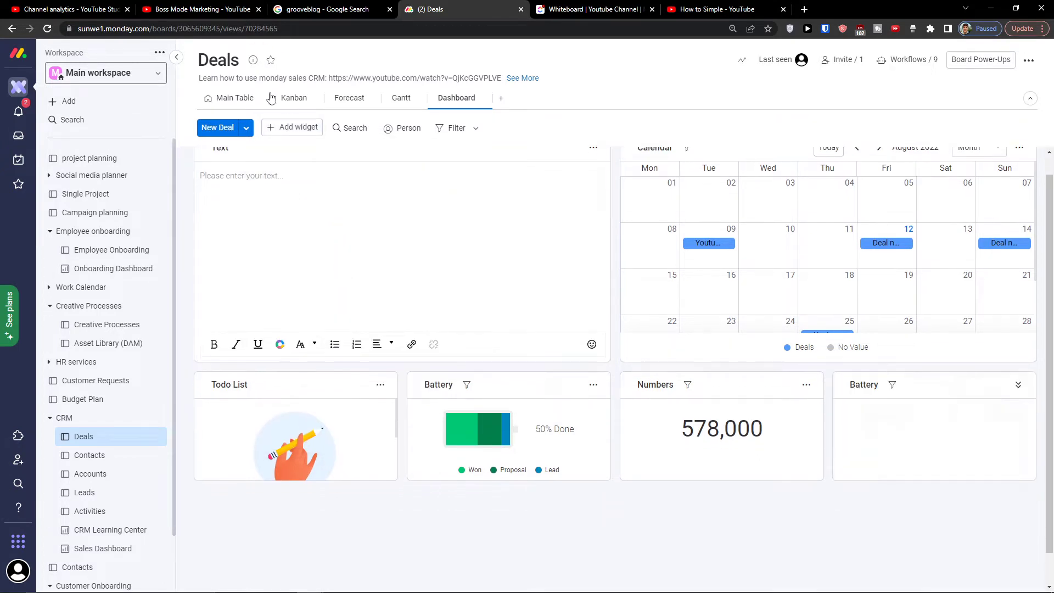
pyautogui.click(292, 128)
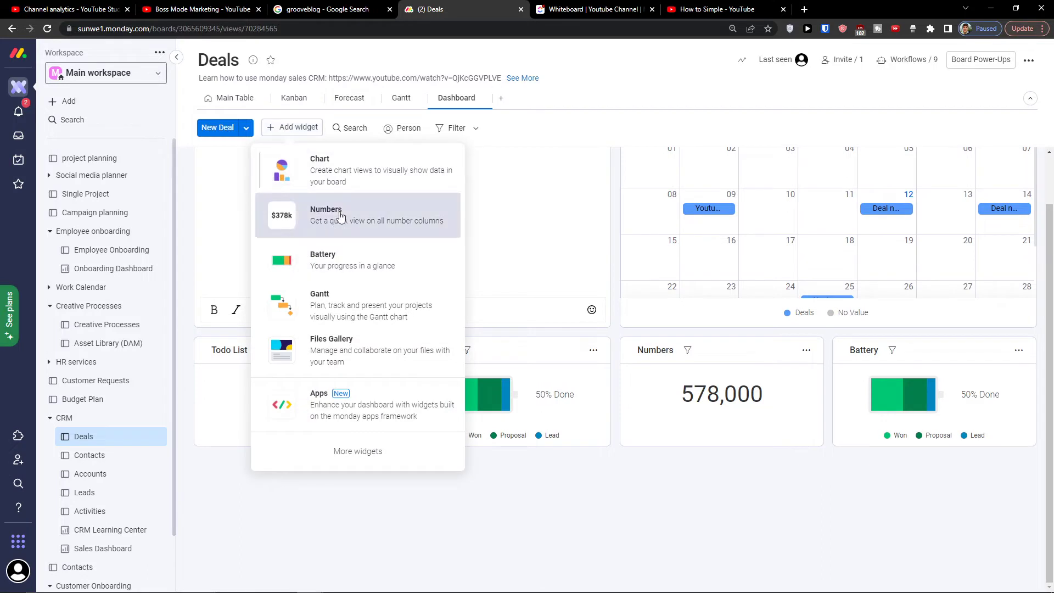
pyautogui.scroll(1, 548, 439)
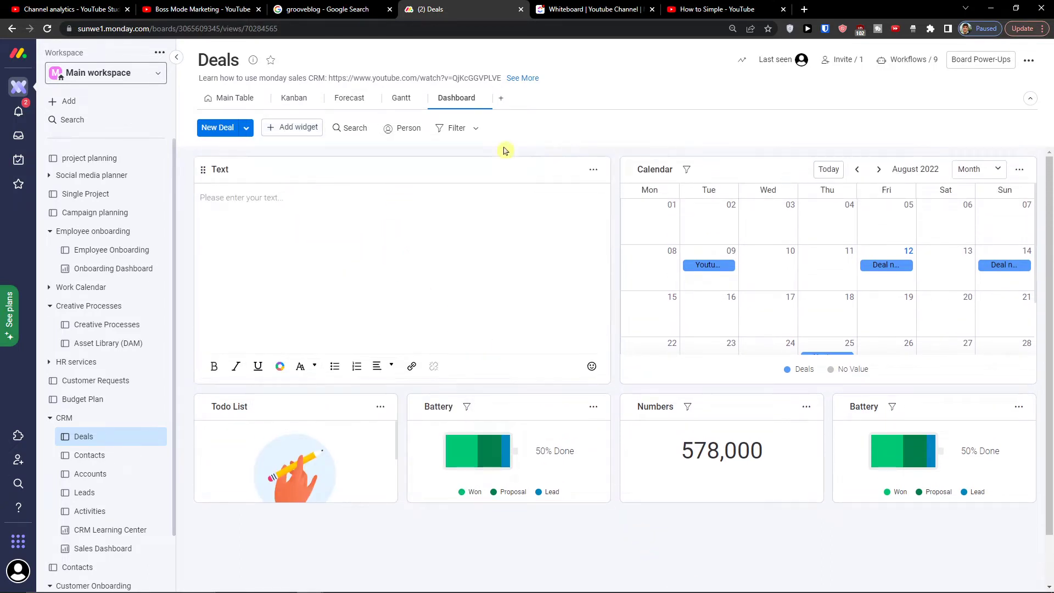
# Make the Text widget taller and move Todo List down below Battery
pyautogui.moveTo(609, 383); pyautogui.dragTo(610, 344)
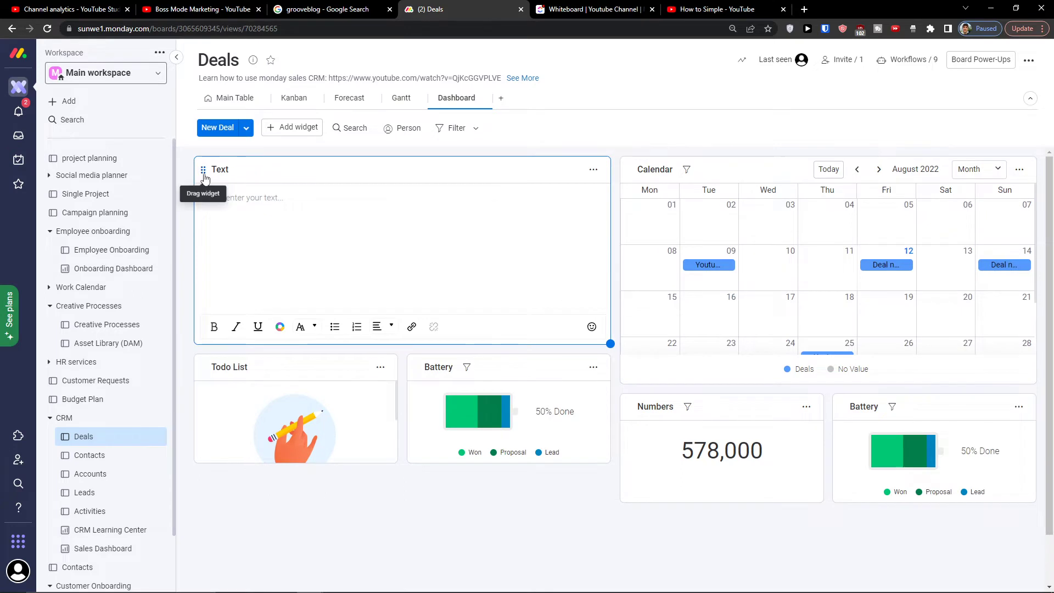
pyautogui.moveTo(205, 178); pyautogui.dragTo(360, 178)
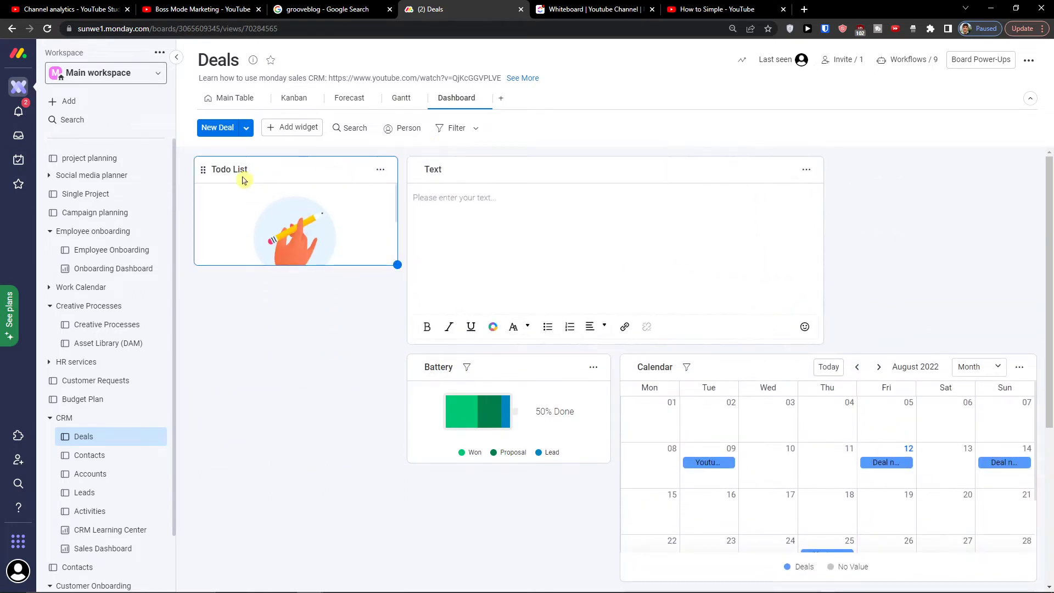
pyautogui.moveTo(199, 180); pyautogui.dragTo(221, 458)
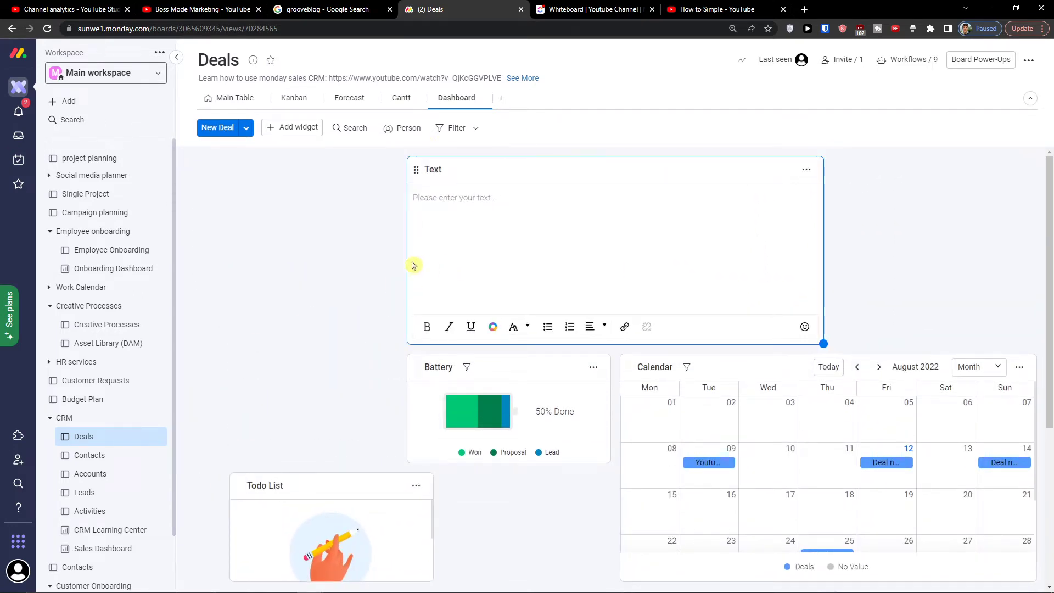
# Write 'Hi there, this is a text!' in the Text widget and try purple colour
pyautogui.click(712, 264)
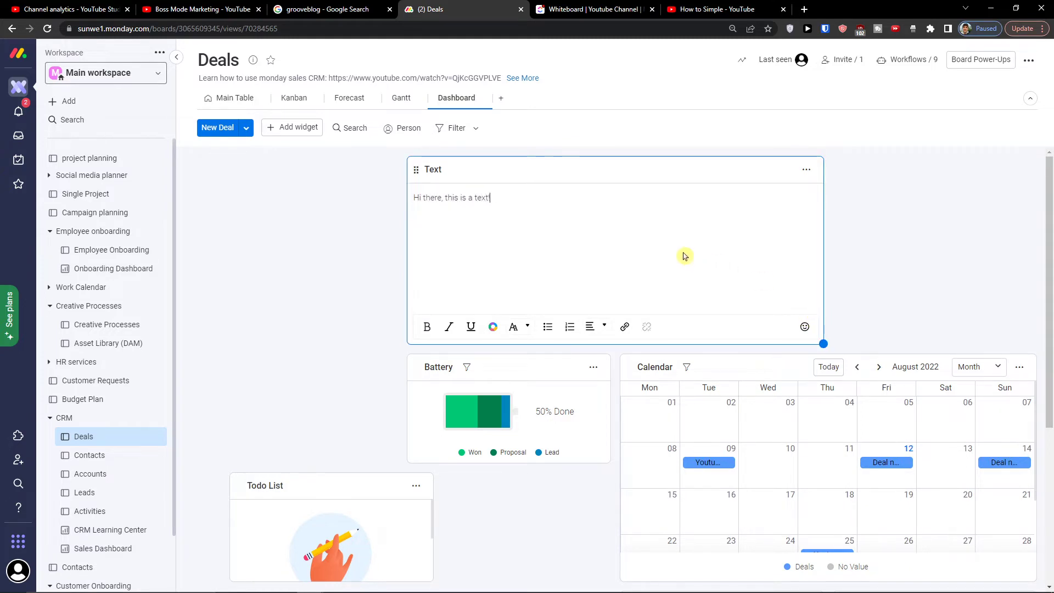
pyautogui.click(493, 327)
pyautogui.click(519, 303)
pyautogui.click(489, 331)
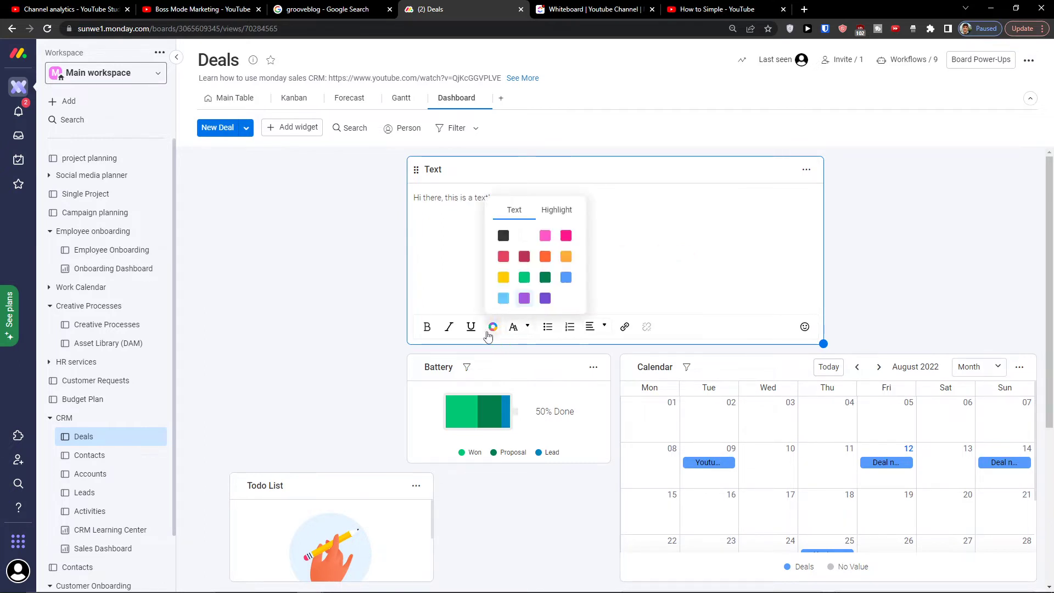
pyautogui.click(537, 300)
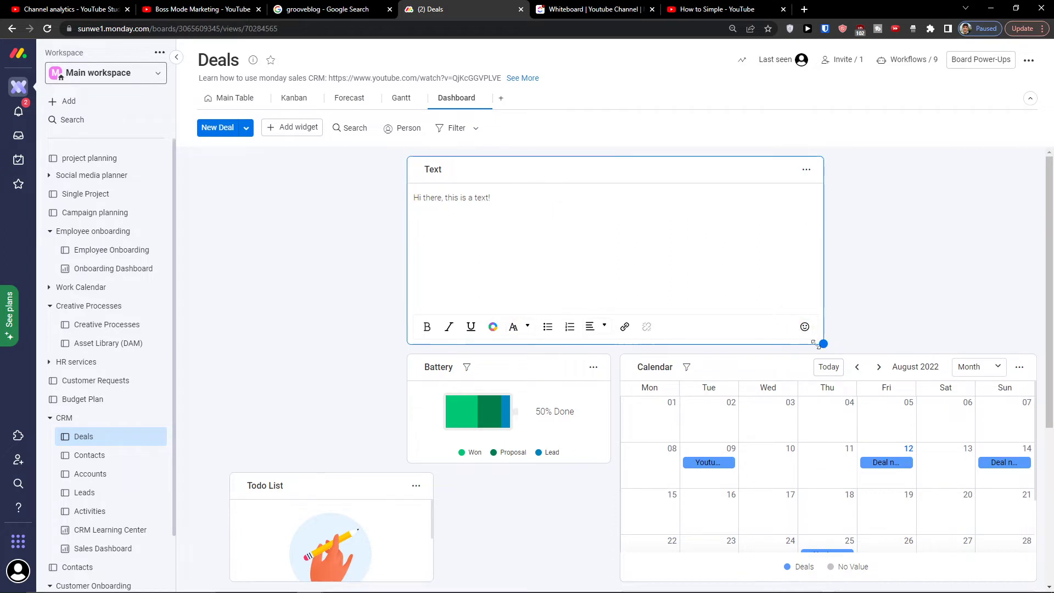
# Move the Text widget left and stretch it across the full top row
pyautogui.moveTo(814, 343); pyautogui.dragTo(931, 278)
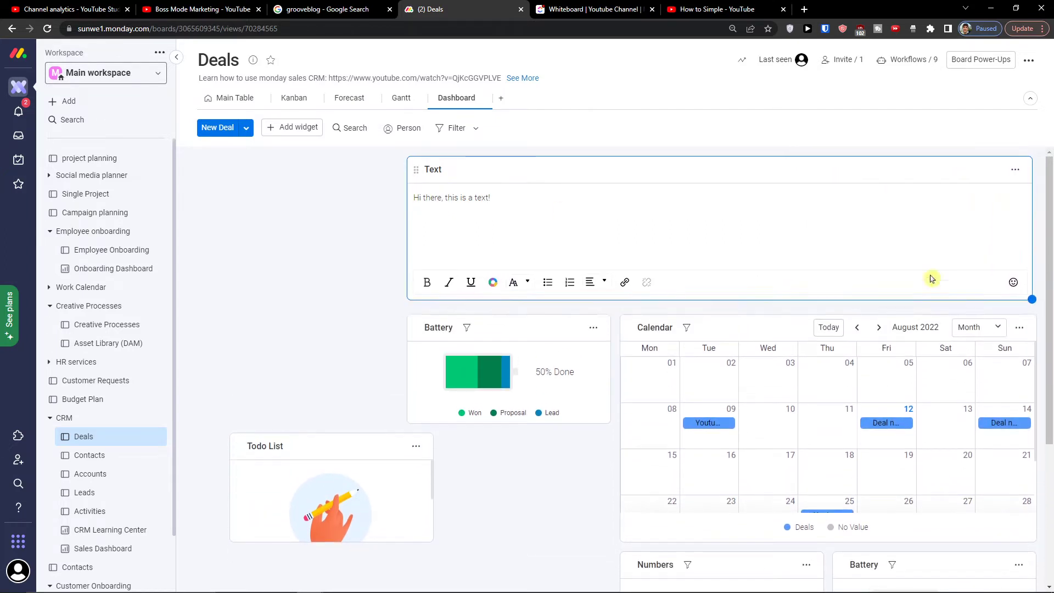
pyautogui.click(639, 194)
pyautogui.moveTo(420, 176); pyautogui.dragTo(208, 177)
pyautogui.moveTo(813, 313); pyautogui.dragTo(1031, 300)
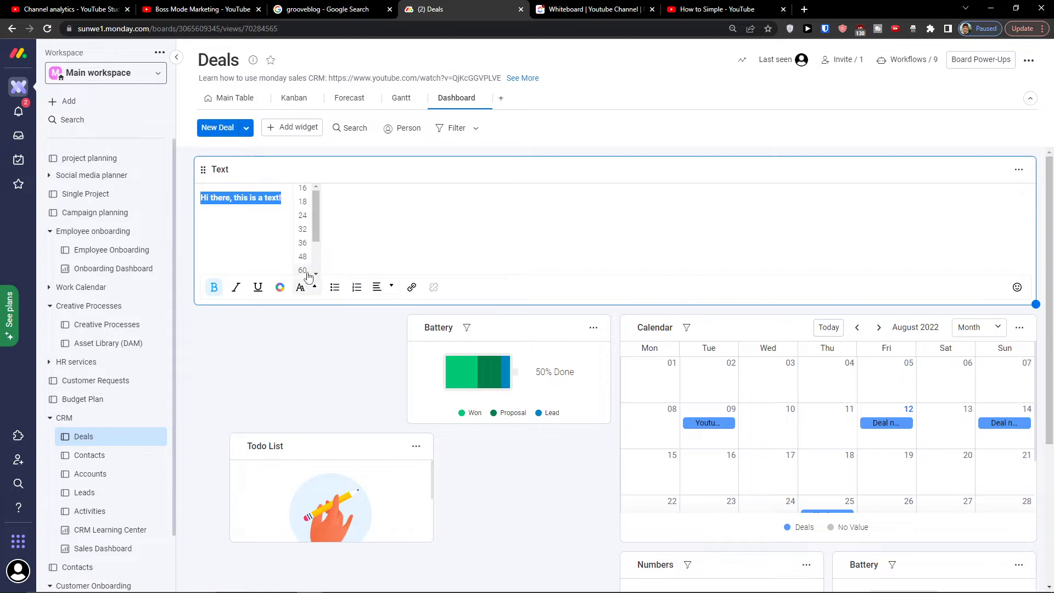
# Set the heading to font size 60 and centre-align it
pyautogui.click(306, 271)
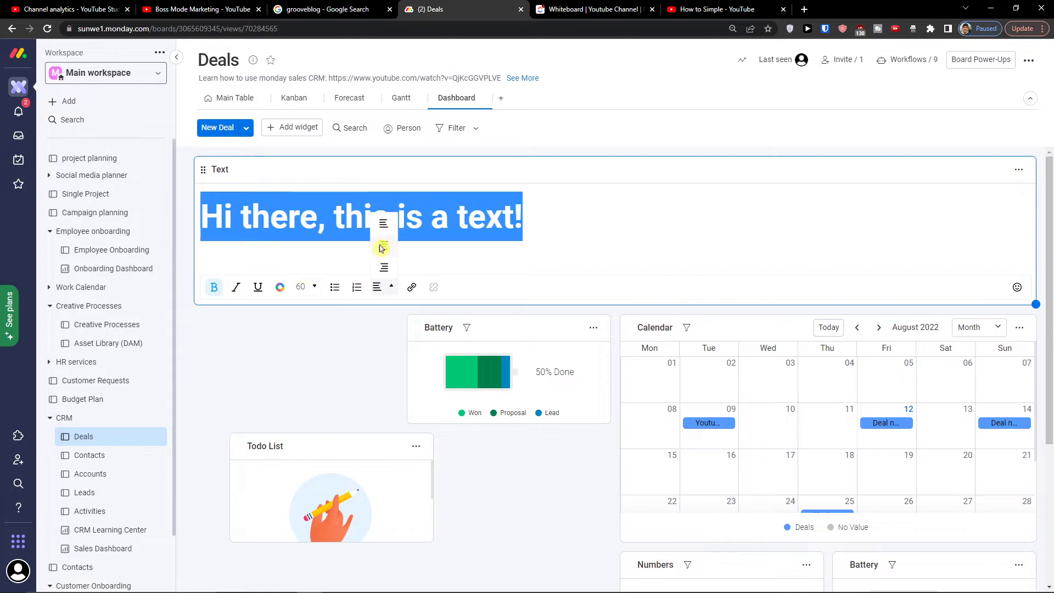
pyautogui.click(382, 247)
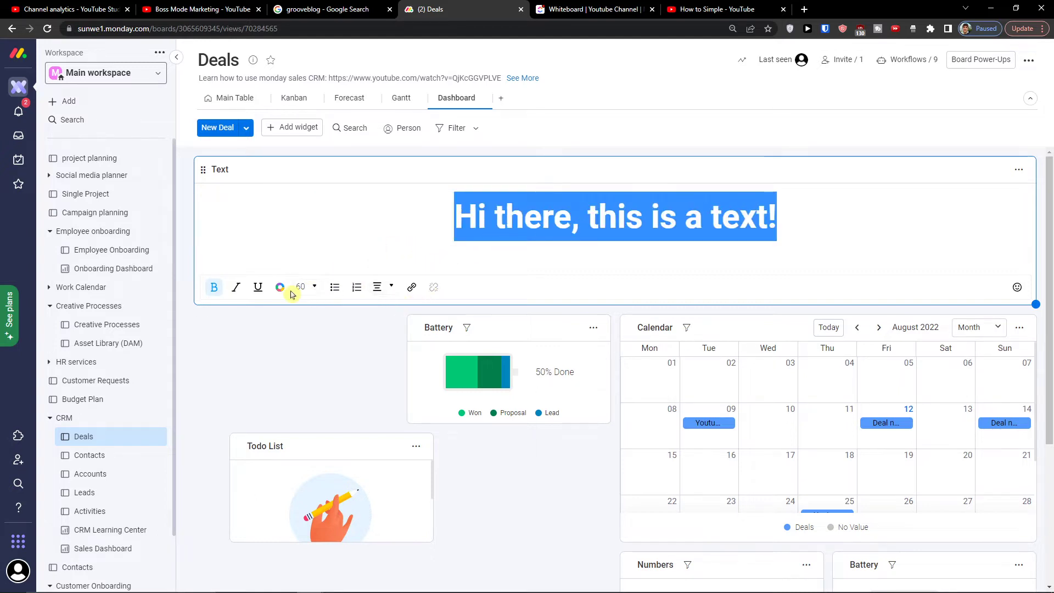
pyautogui.click(279, 311)
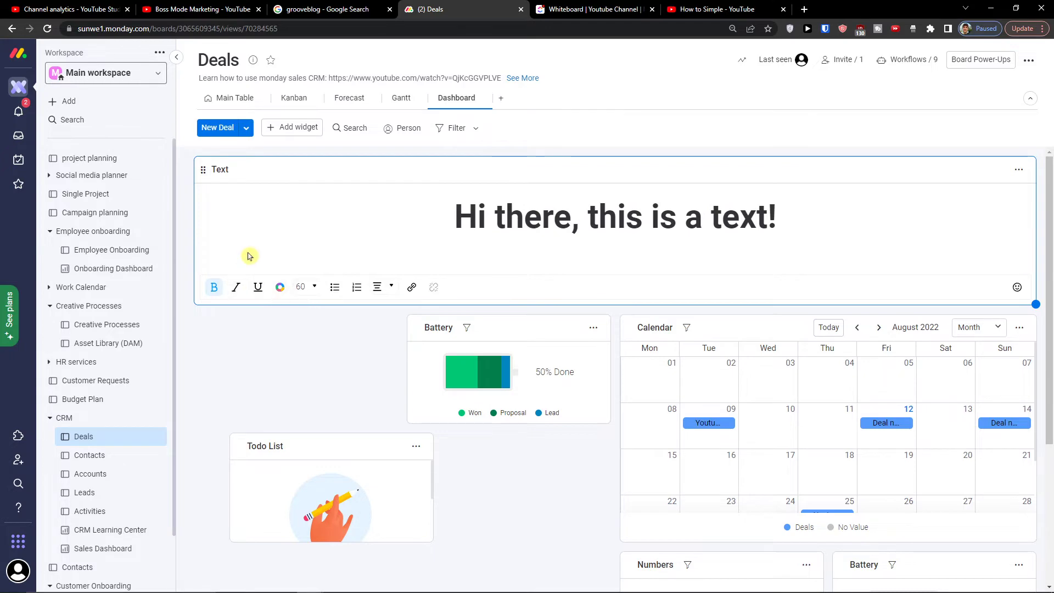
pyautogui.hotkey('ctrl', 'a')
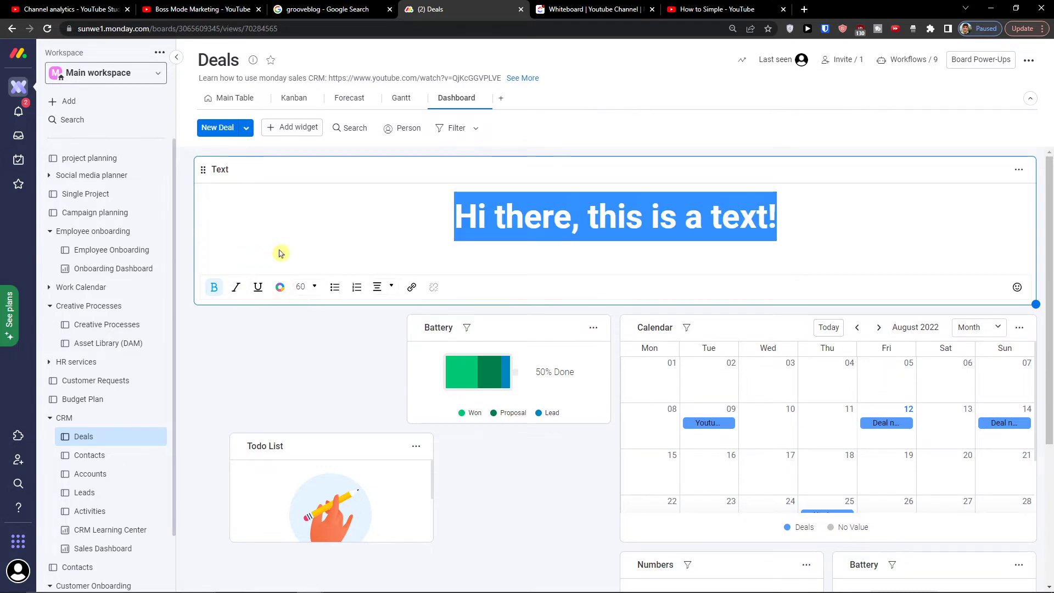
# View the Text widget's settings and colour choices, then close them
pyautogui.click(1017, 171)
pyautogui.click(955, 214)
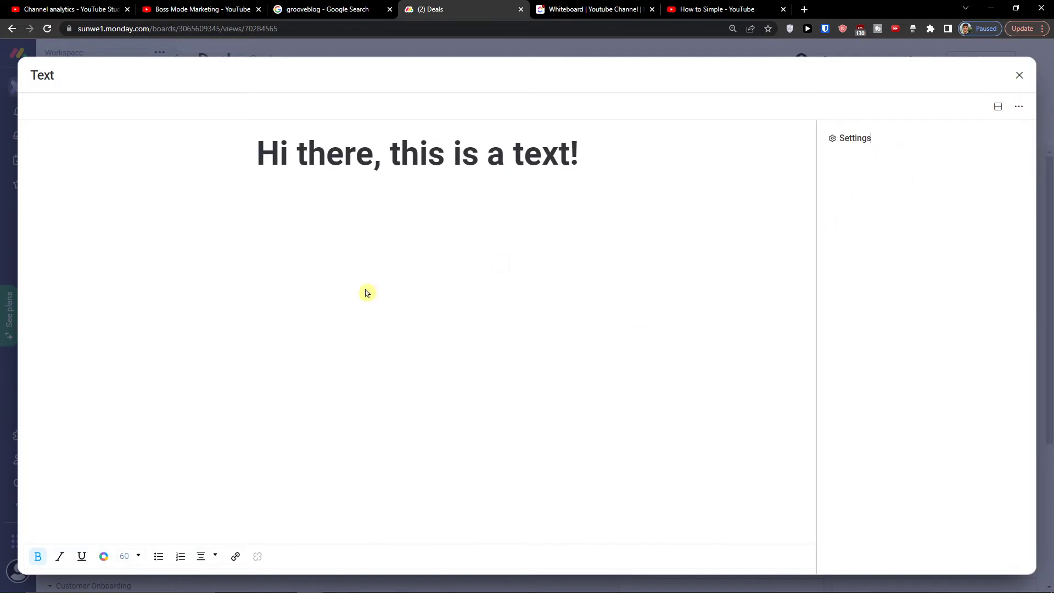
pyautogui.click(105, 563)
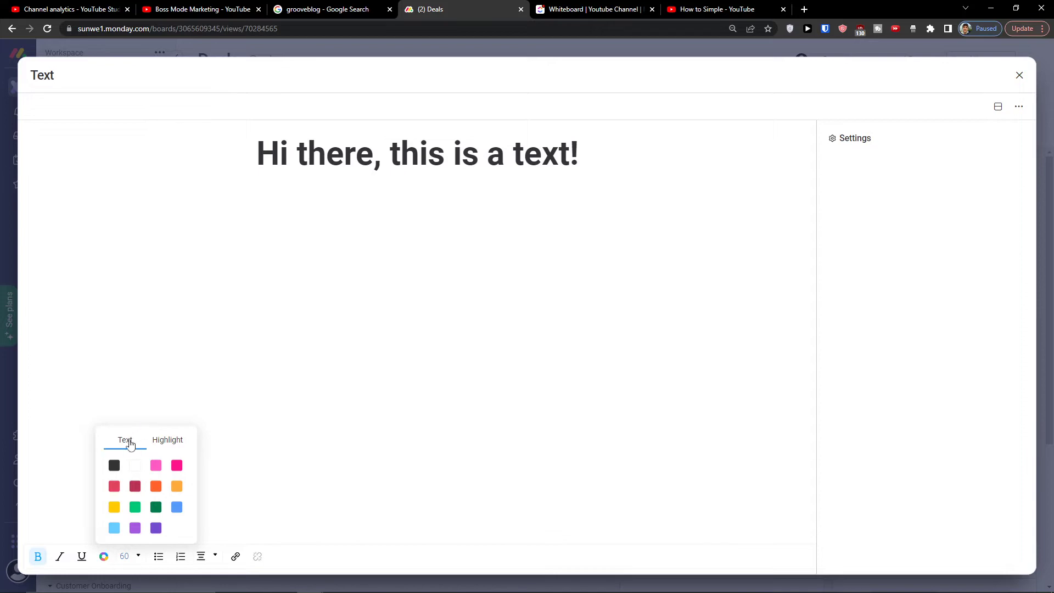
pyautogui.click(1019, 75)
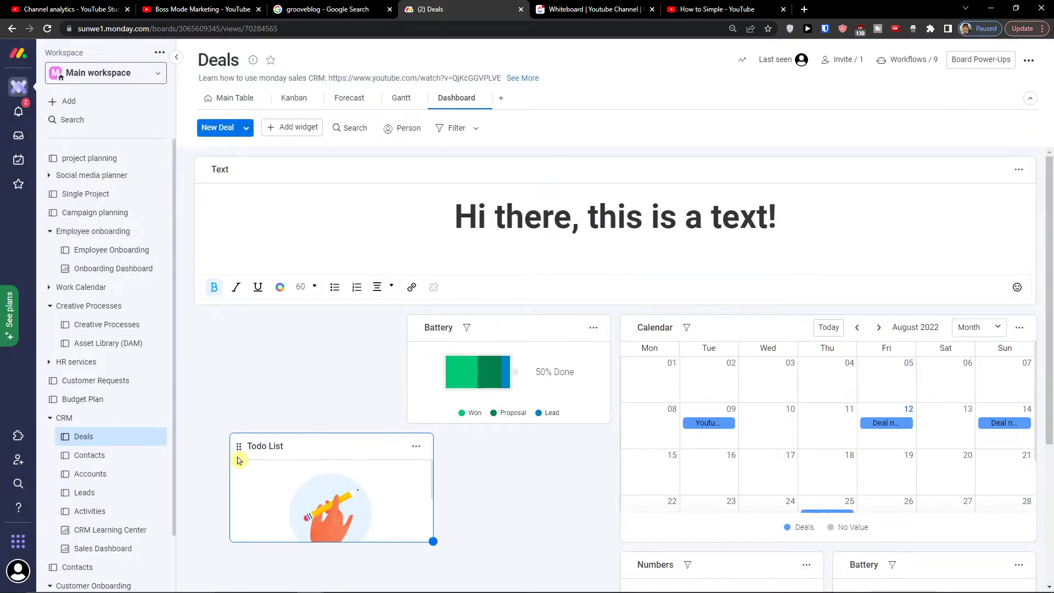
# Move Todo List beside Battery and add a task to call a contact
pyautogui.moveTo(238, 446); pyautogui.dragTo(209, 332)
pyautogui.click(380, 327)
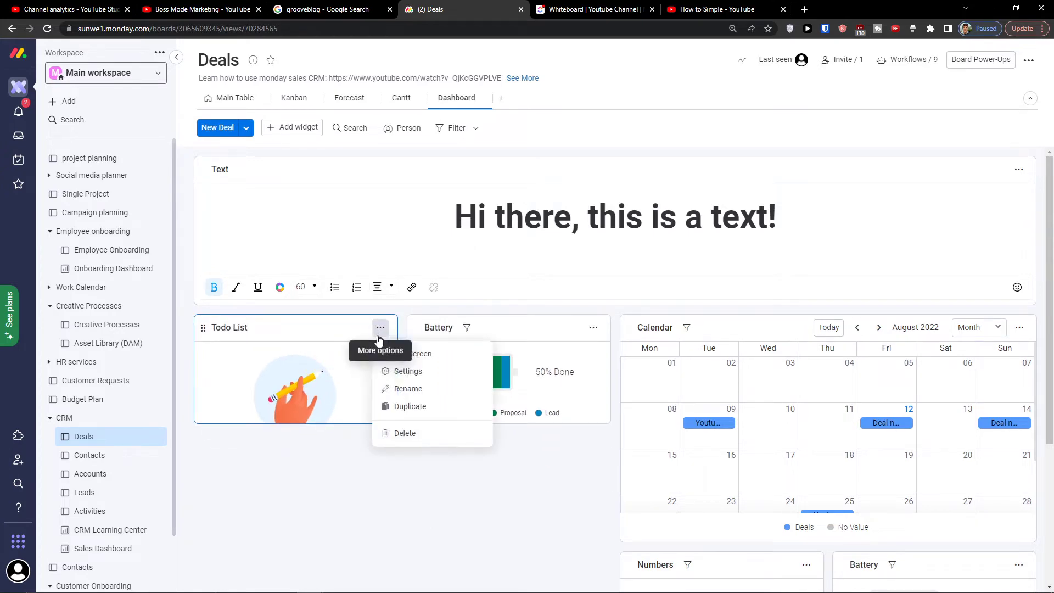
pyautogui.click(402, 375)
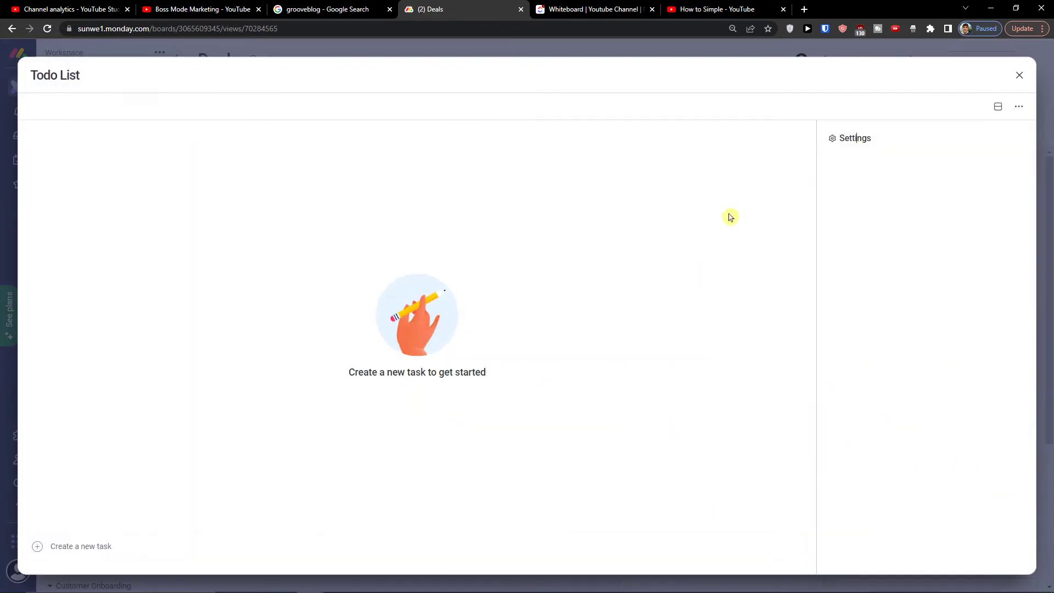
pyautogui.click(92, 548)
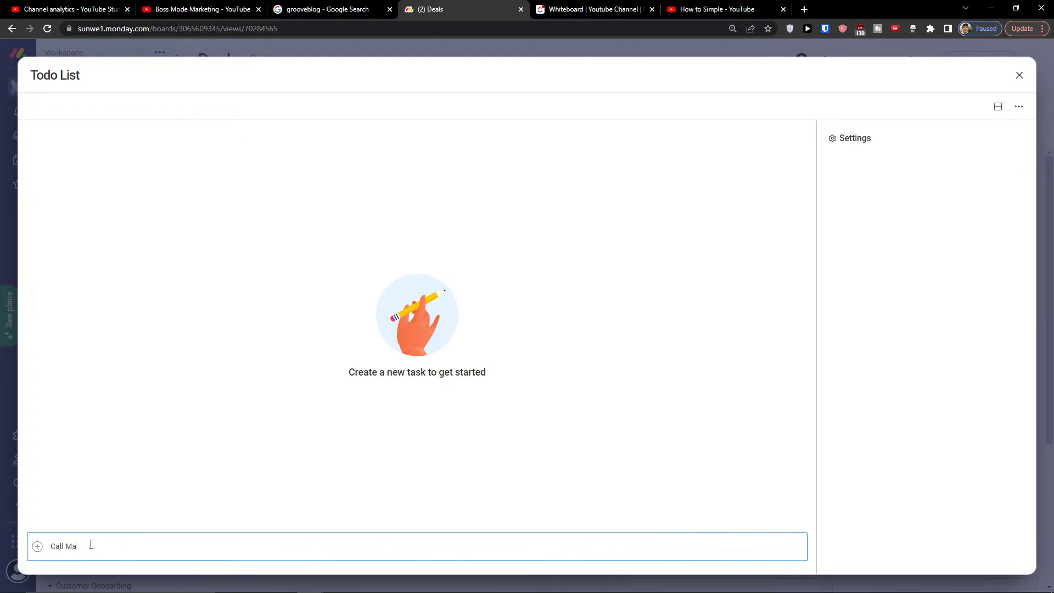
pyautogui.press('Return')
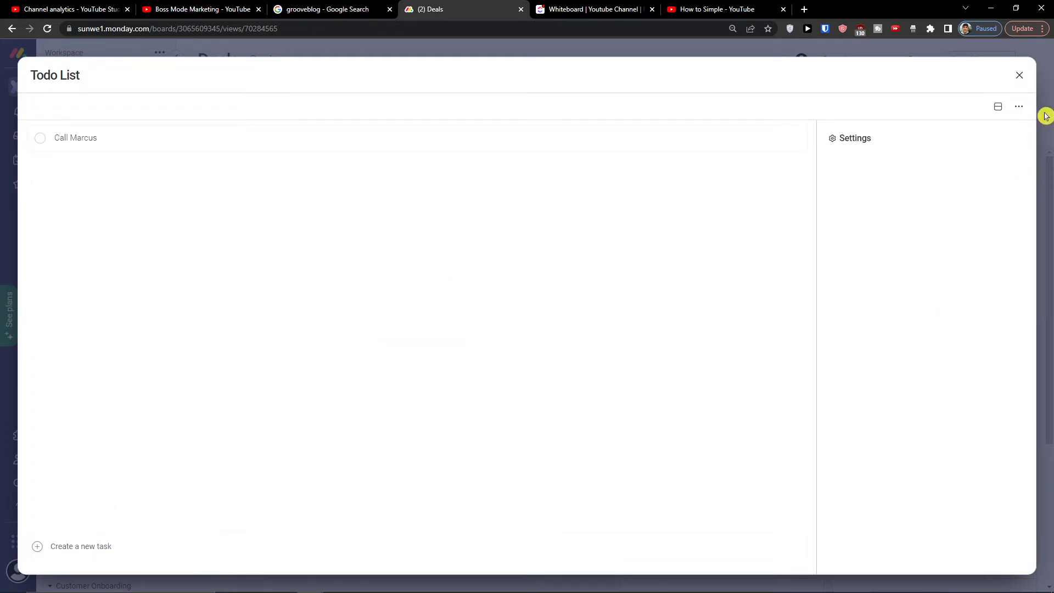
pyautogui.click(1019, 75)
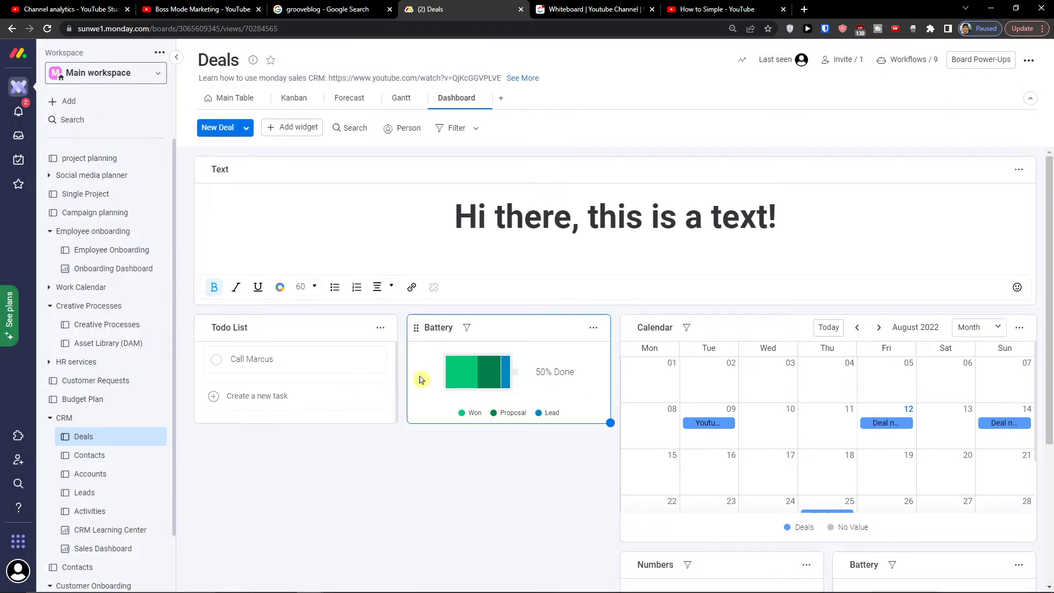
# Move the Numbers widget to sit directly under the Todo List
pyautogui.scroll(-2, 708, 384)
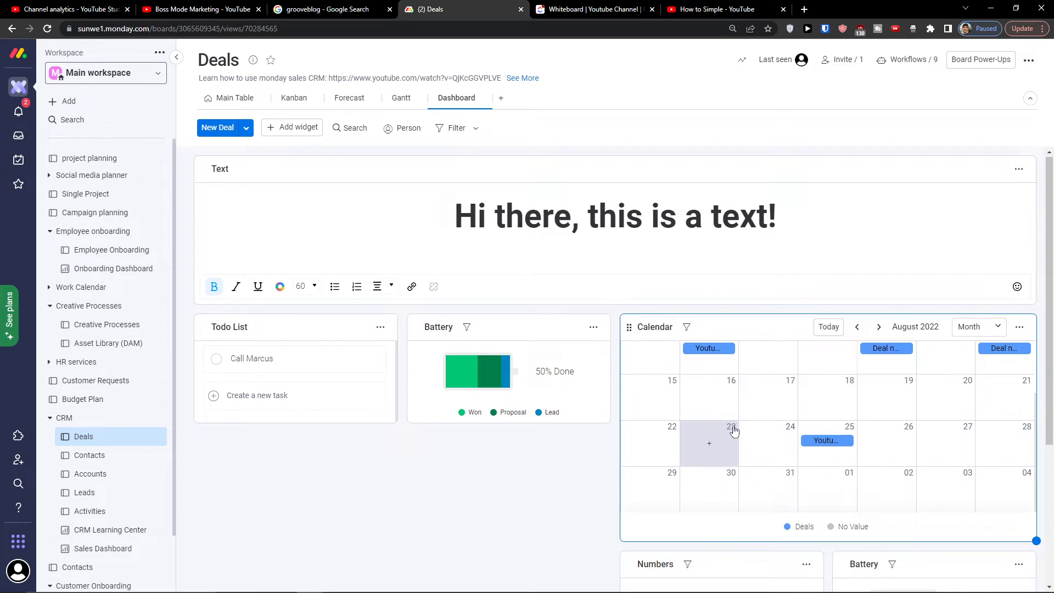
pyautogui.scroll(-2, 568, 491)
pyautogui.moveTo(651, 463); pyautogui.dragTo(200, 331)
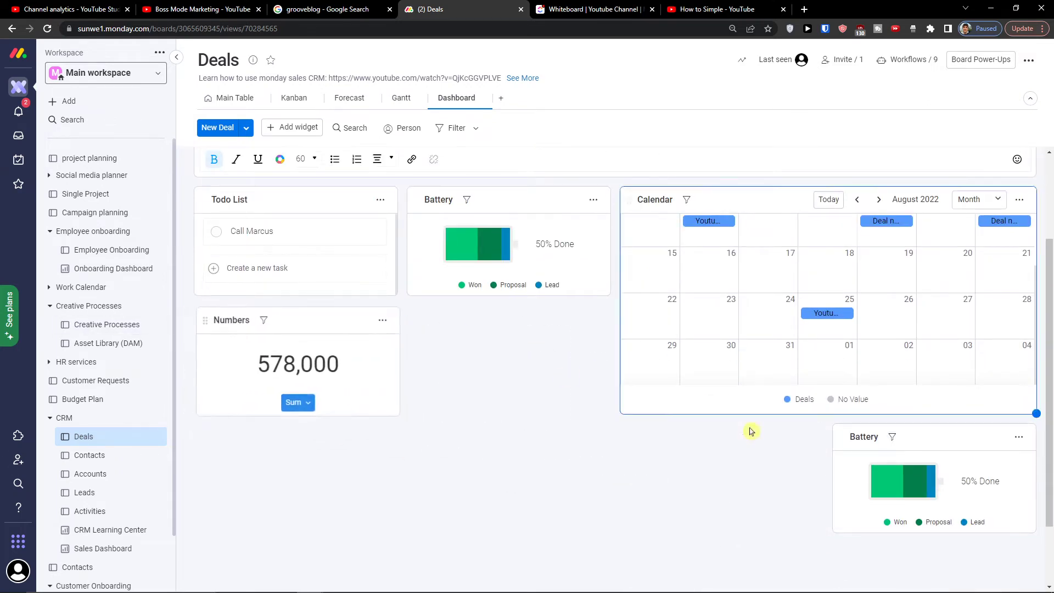
# Delete the duplicate lower Battery widget and open the Numbers widget's settings
pyautogui.click(1018, 439)
pyautogui.click(966, 542)
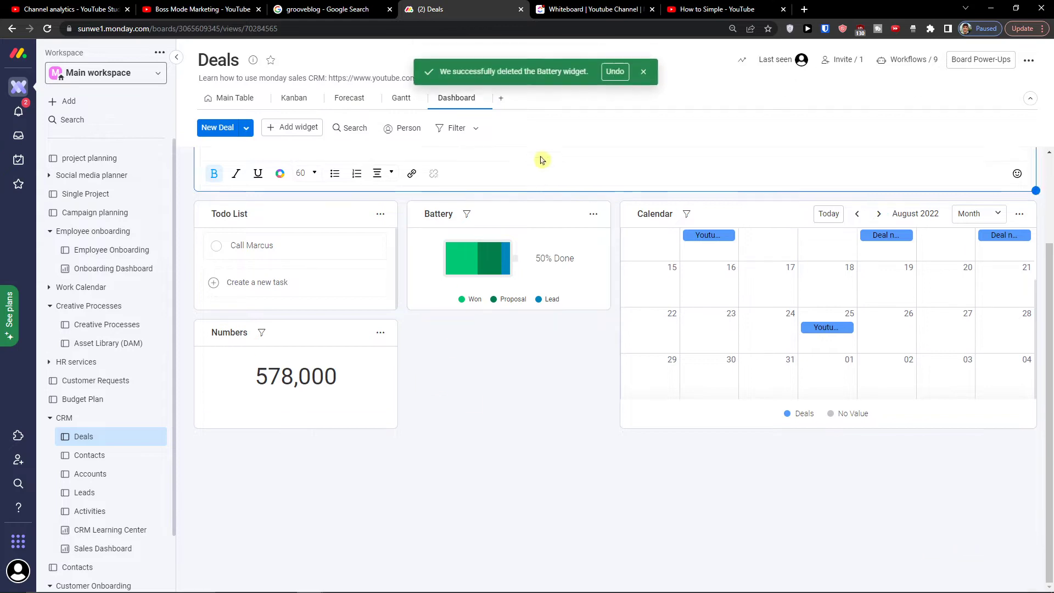
pyautogui.click(380, 350)
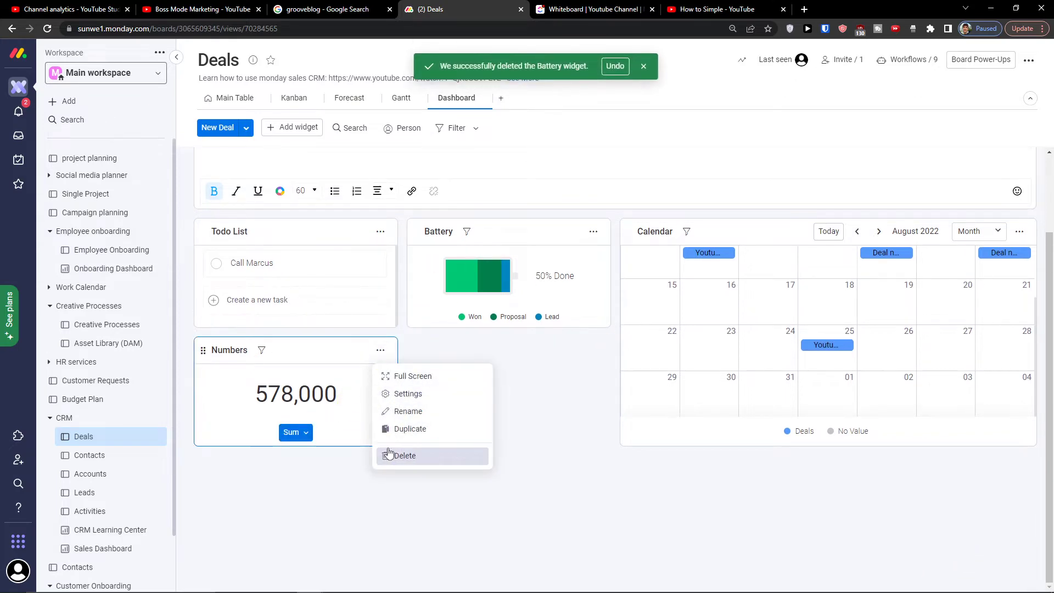
pyautogui.click(407, 395)
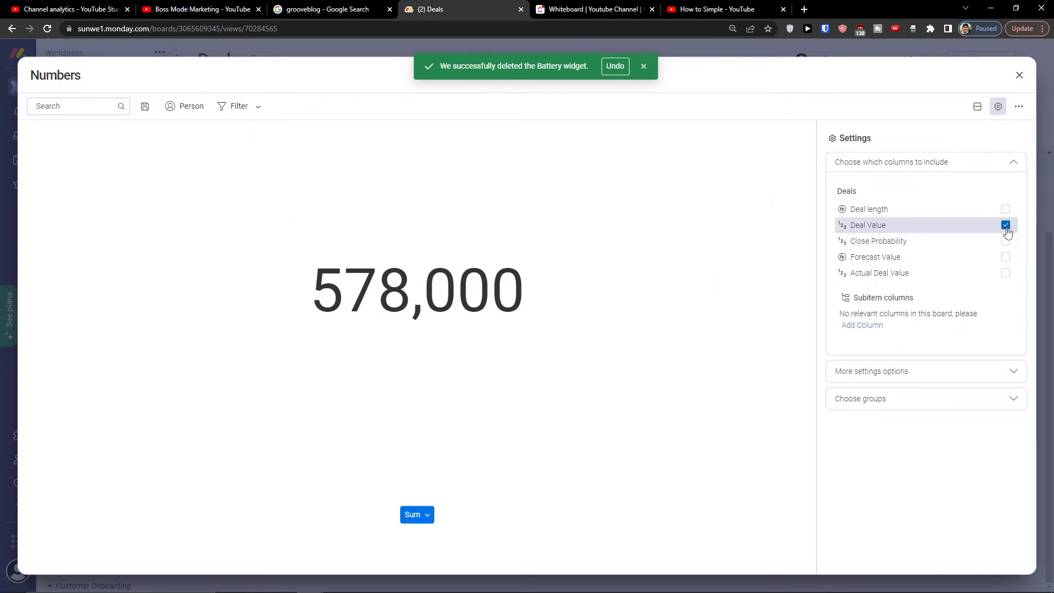
# Have the Numbers widget total the Deal Value and Forecast Value columns
pyautogui.click(1006, 227)
pyautogui.click(1006, 240)
pyautogui.click(1005, 210)
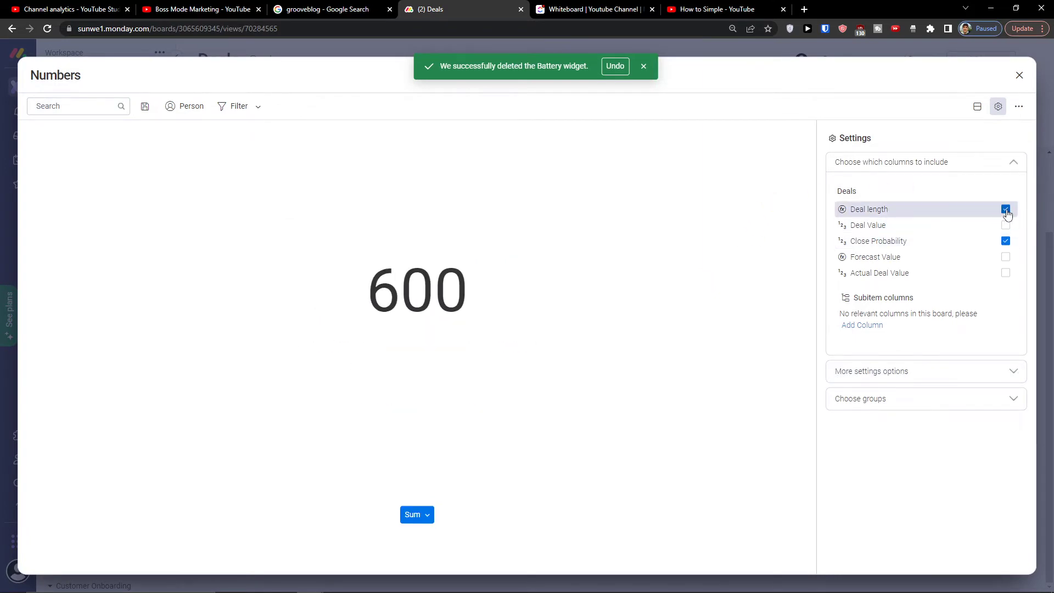
pyautogui.click(1006, 209)
pyautogui.click(1005, 241)
pyautogui.click(1005, 225)
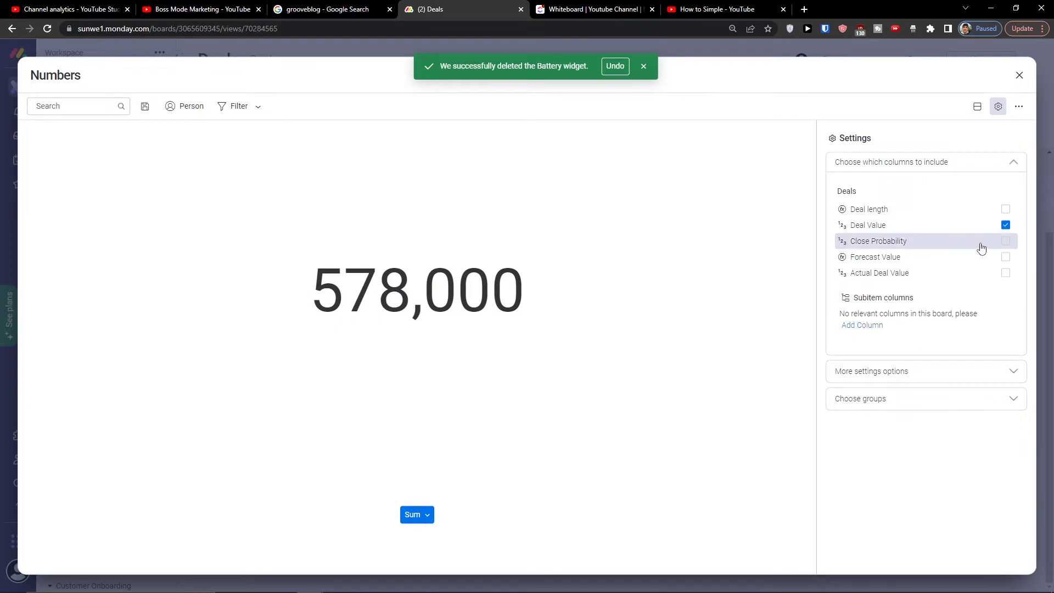
pyautogui.click(991, 256)
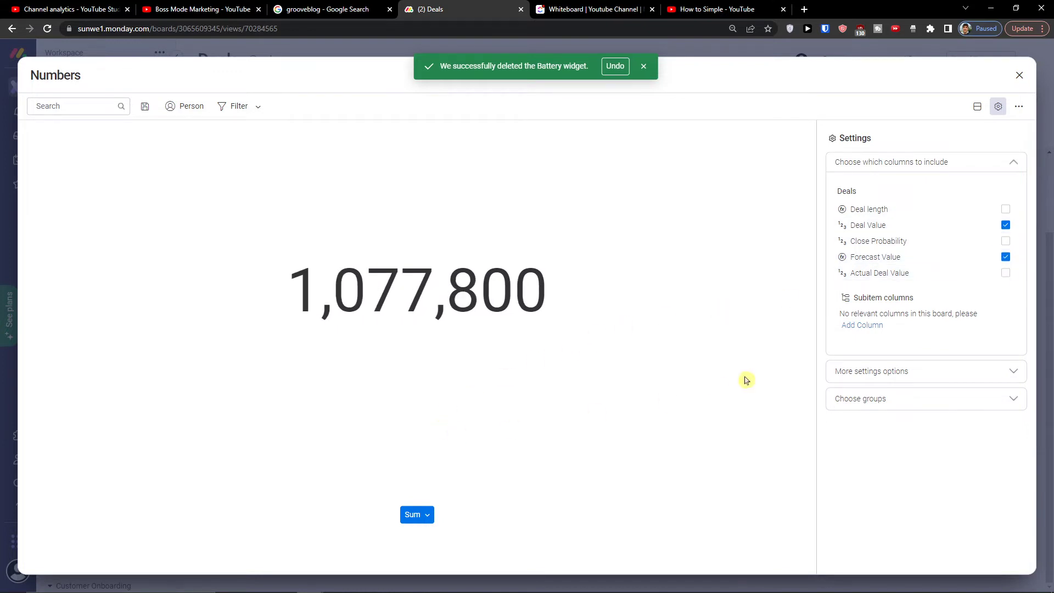
# Set the total's unit to $ and return to the dashboard showing $1,077,800
pyautogui.click(914, 372)
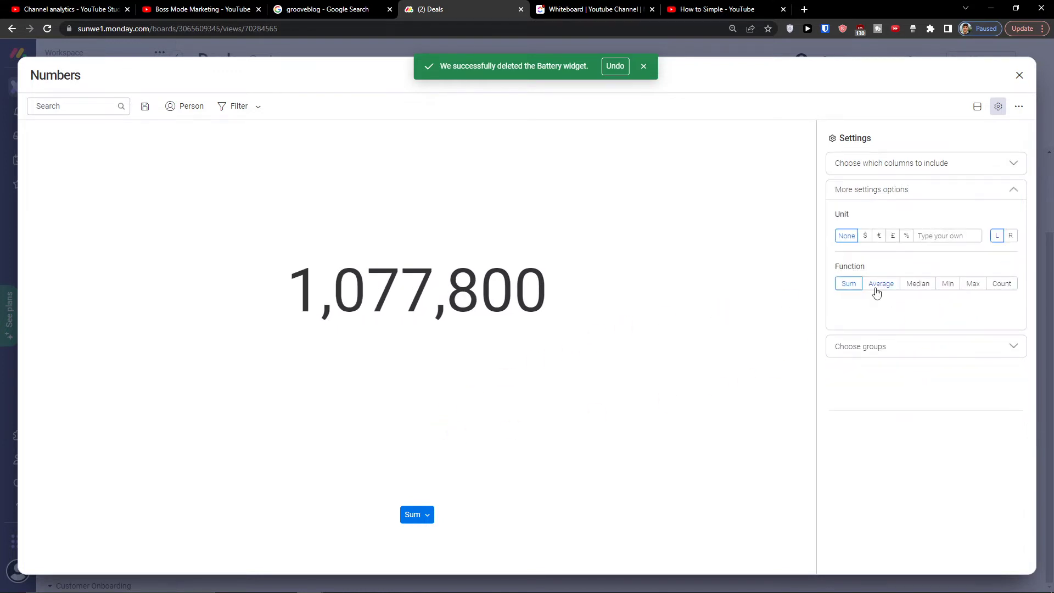
pyautogui.click(865, 237)
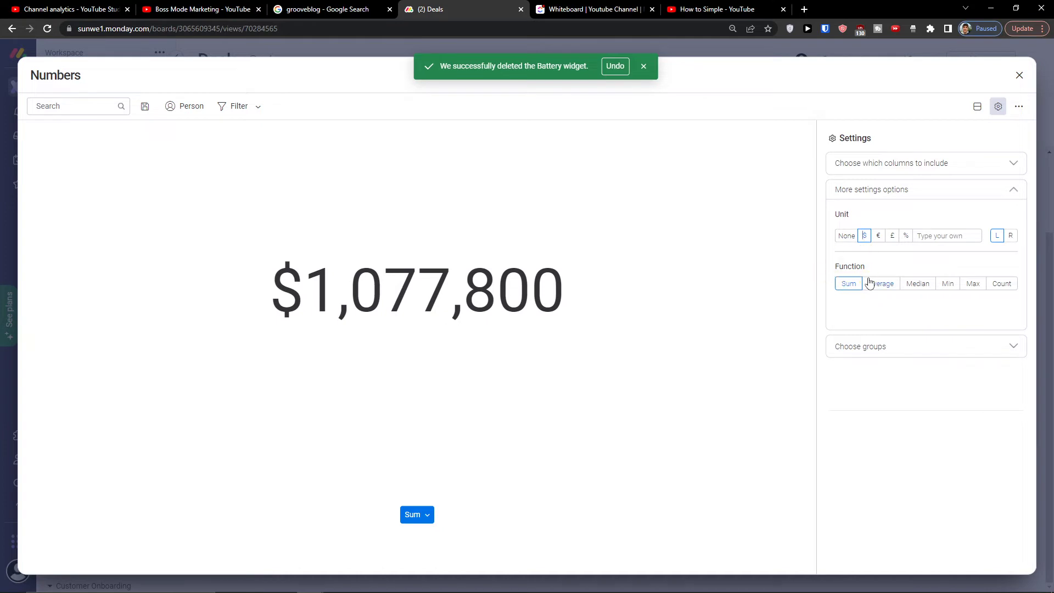
pyautogui.click(857, 348)
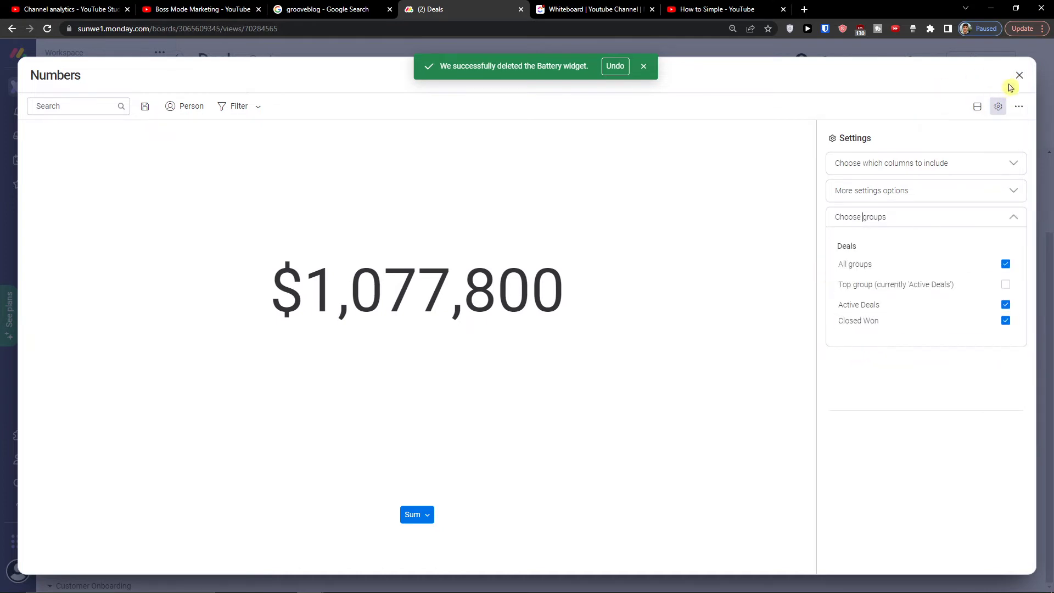
pyautogui.click(979, 108)
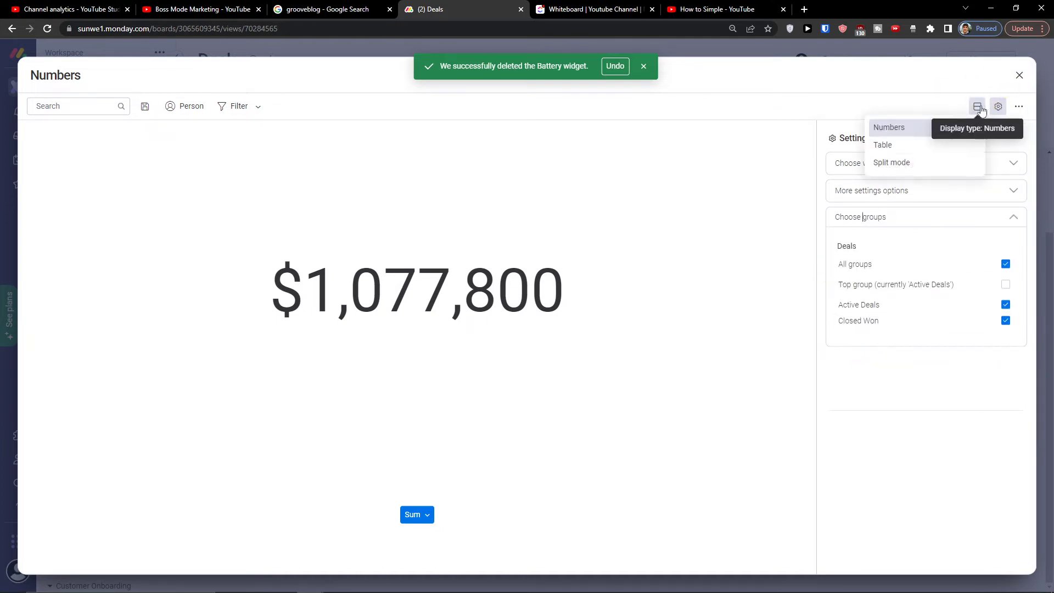
pyautogui.click(1019, 75)
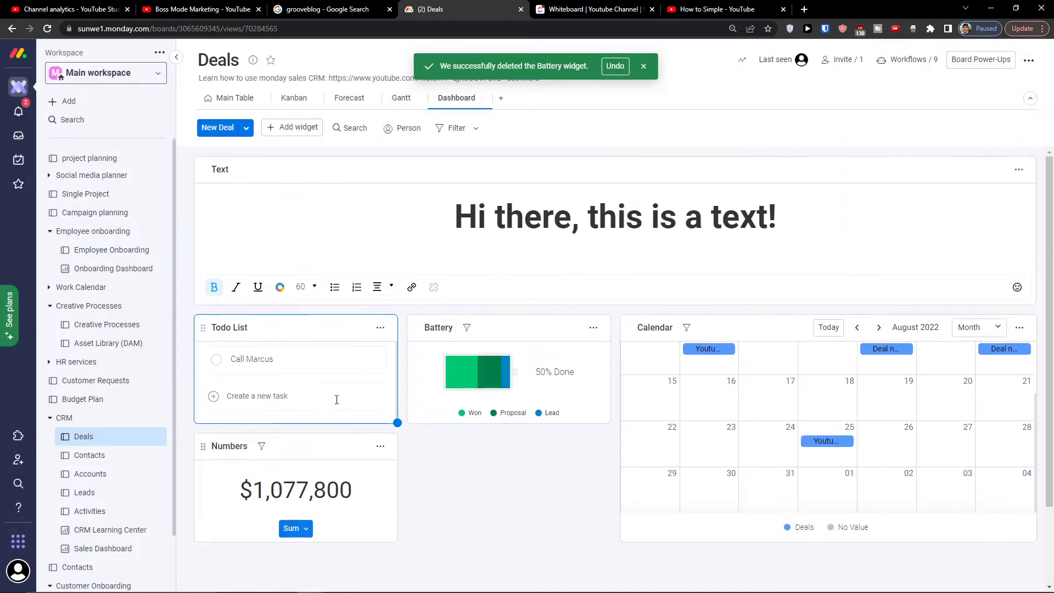
# Retitle the $1,077,800 Numbers widget as 'Forecast Value'
pyautogui.click(238, 449)
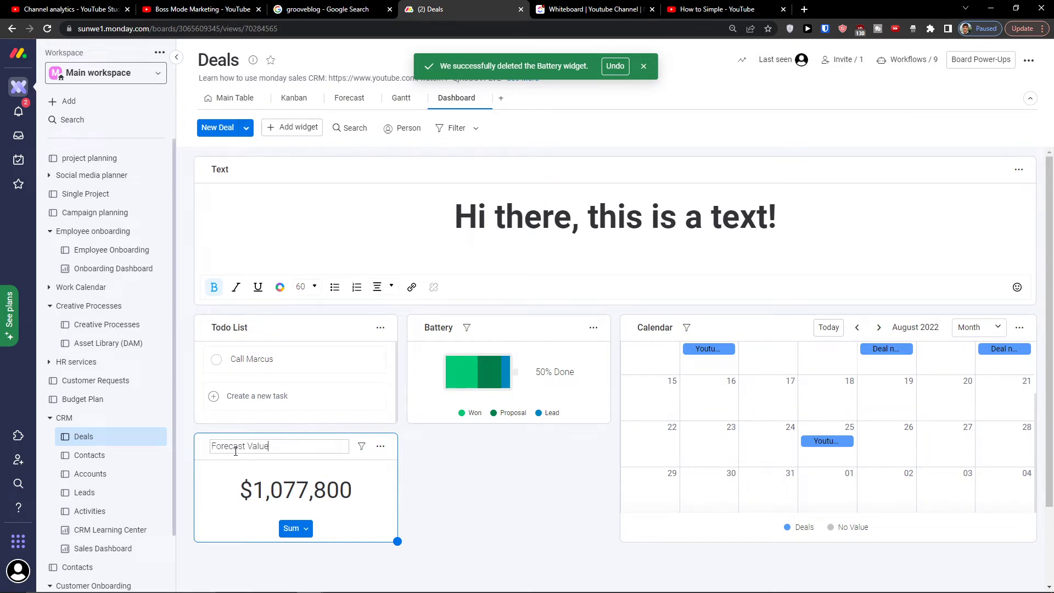
pyautogui.click(236, 454)
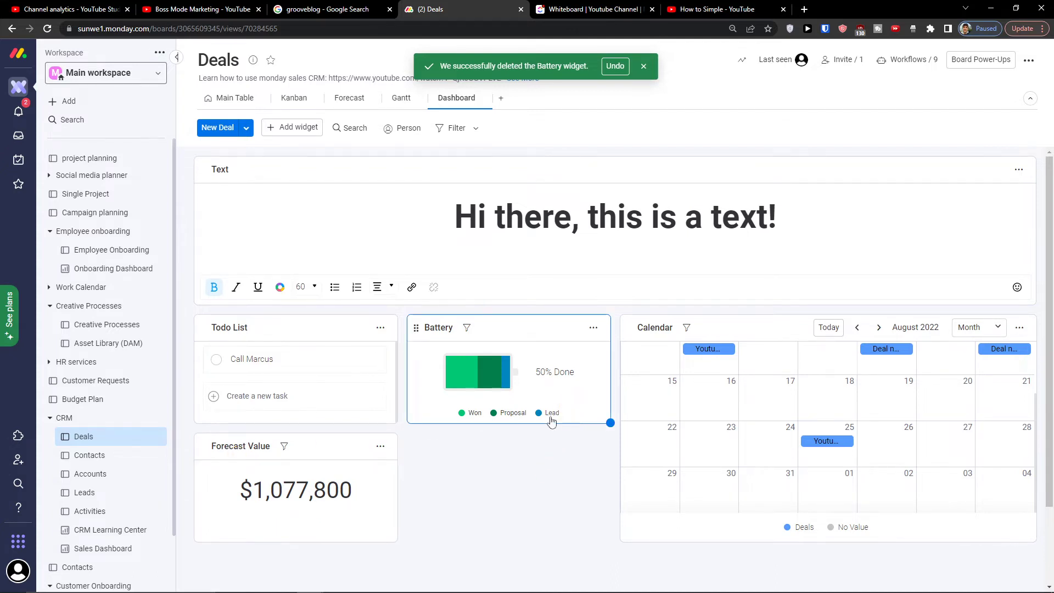
pyautogui.scroll(-2, 552, 420)
pyautogui.scroll(2, 566, 401)
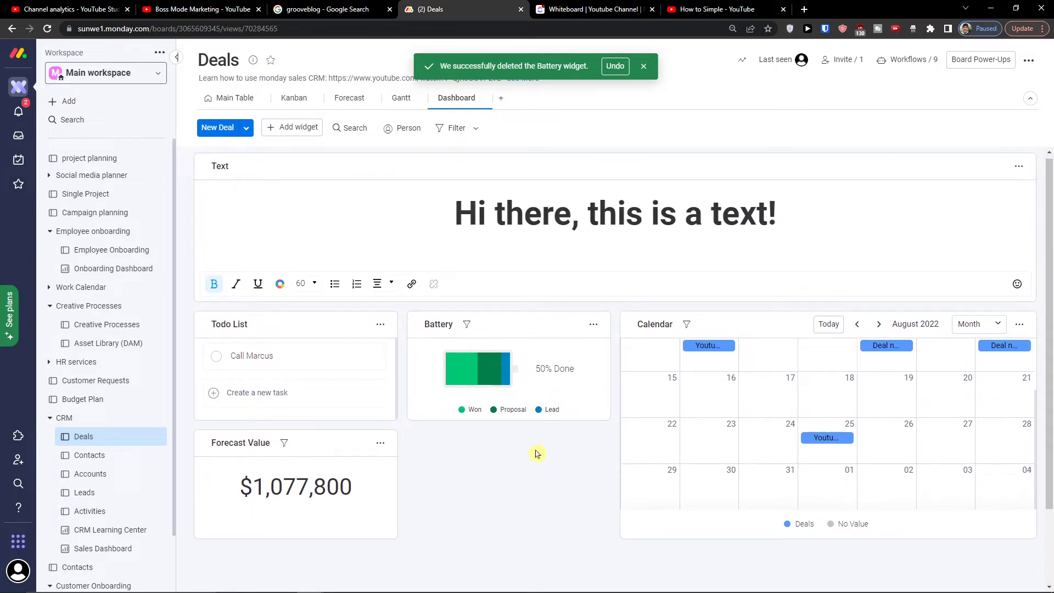
pyautogui.click(318, 131)
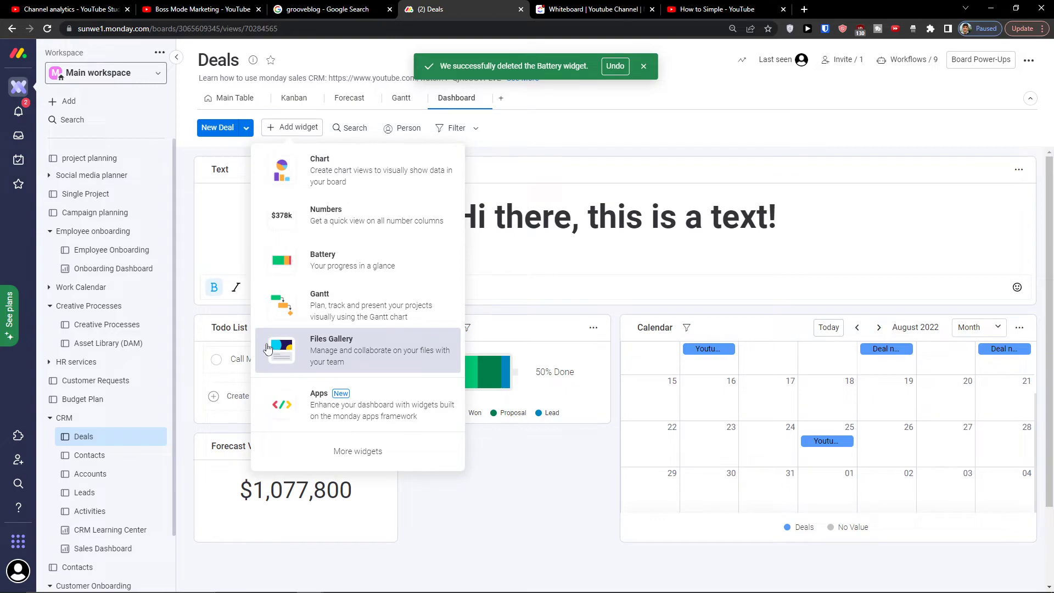
# Add a Map widget from the Widgets Center, placing it beside Forecast Value
pyautogui.click(340, 450)
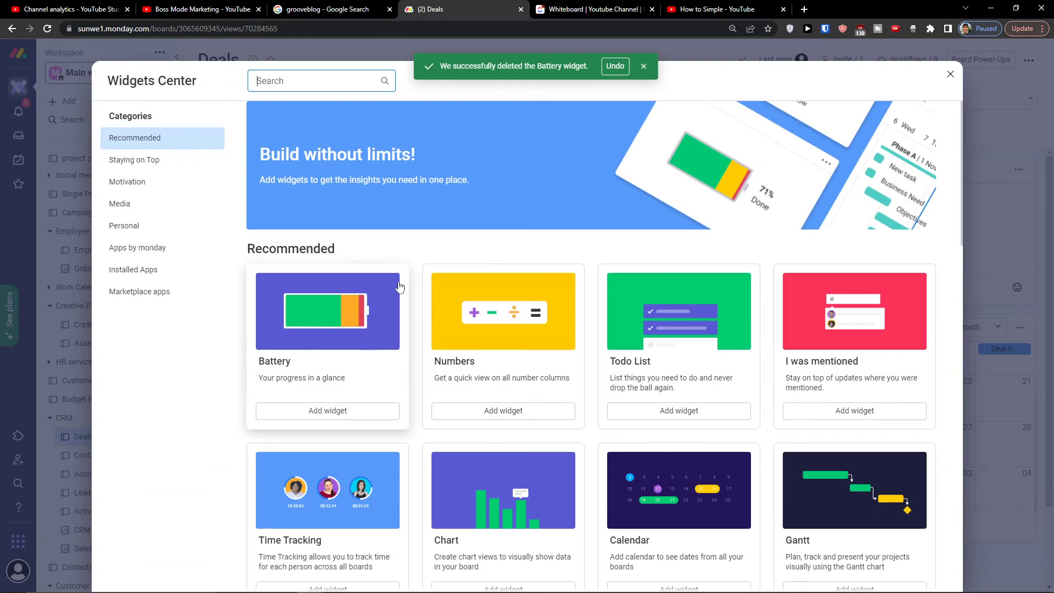
pyautogui.scroll(-10, 398, 299)
pyautogui.scroll(-10, 395, 314)
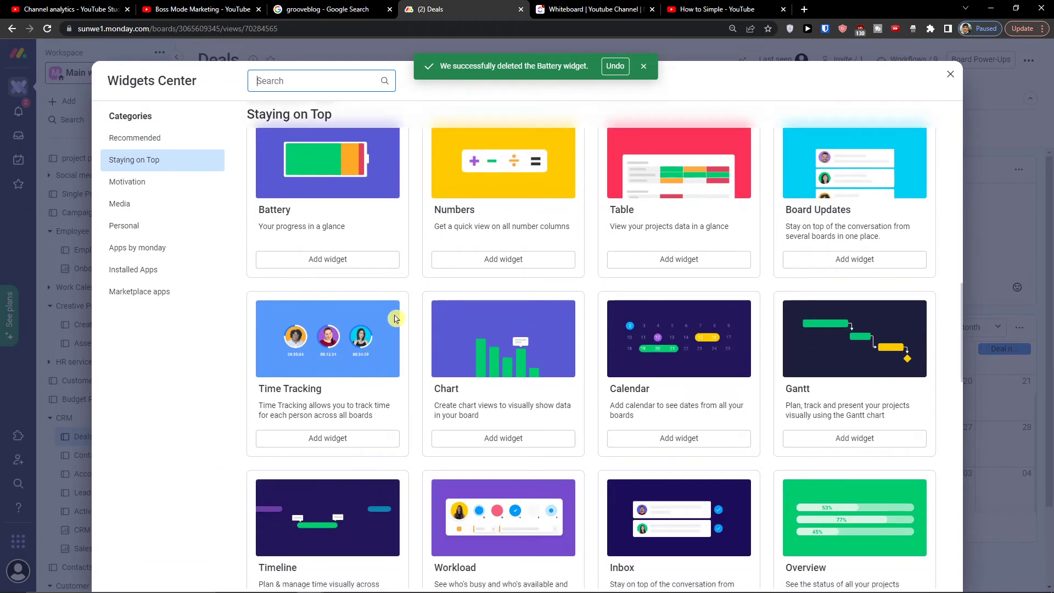
pyautogui.scroll(-4, 395, 329)
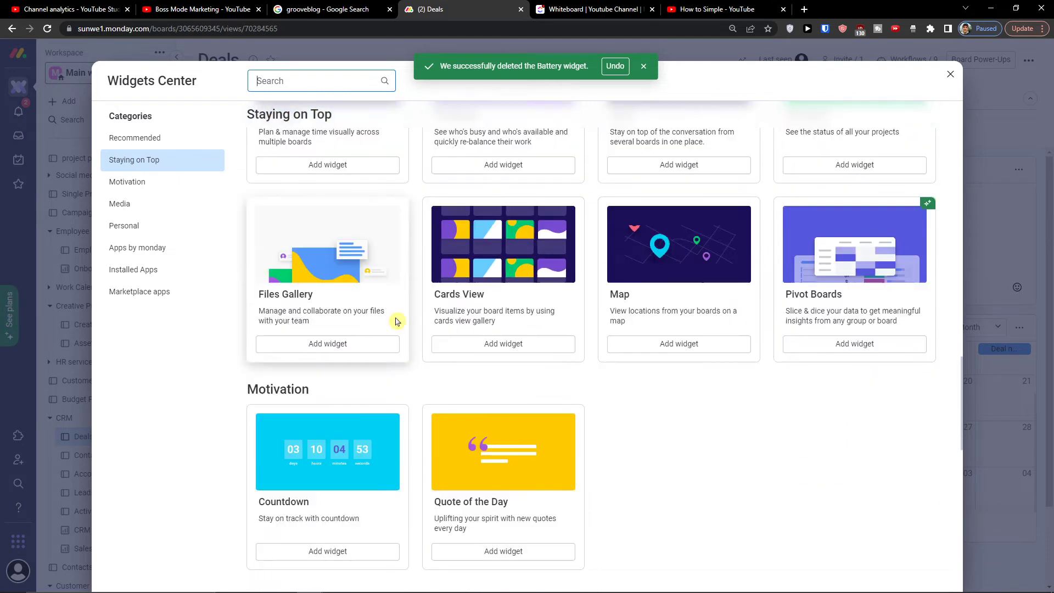
pyautogui.click(650, 284)
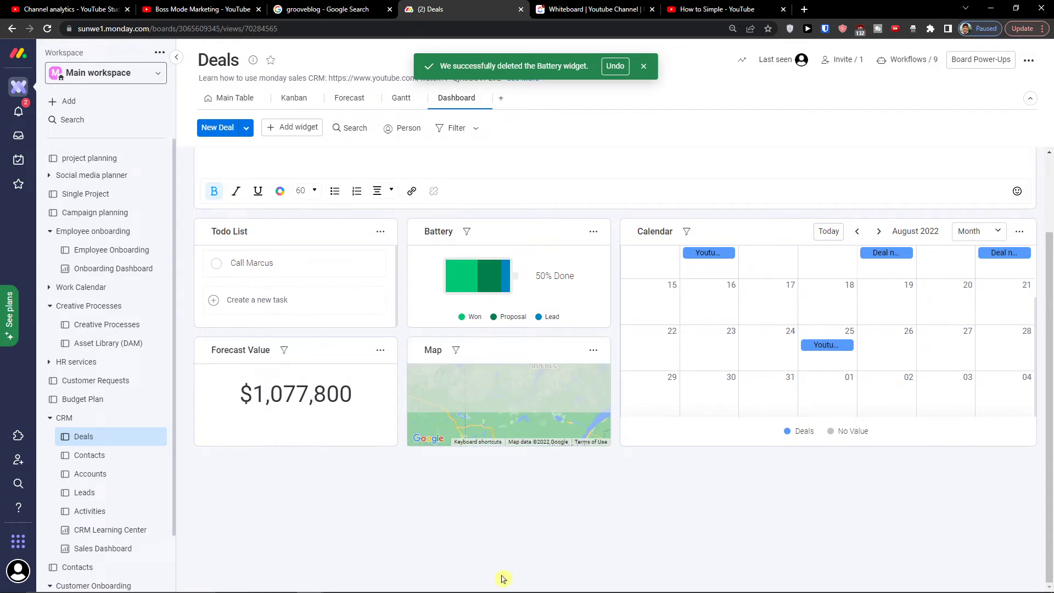
pyautogui.moveTo(421, 360); pyautogui.dragTo(390, 483)
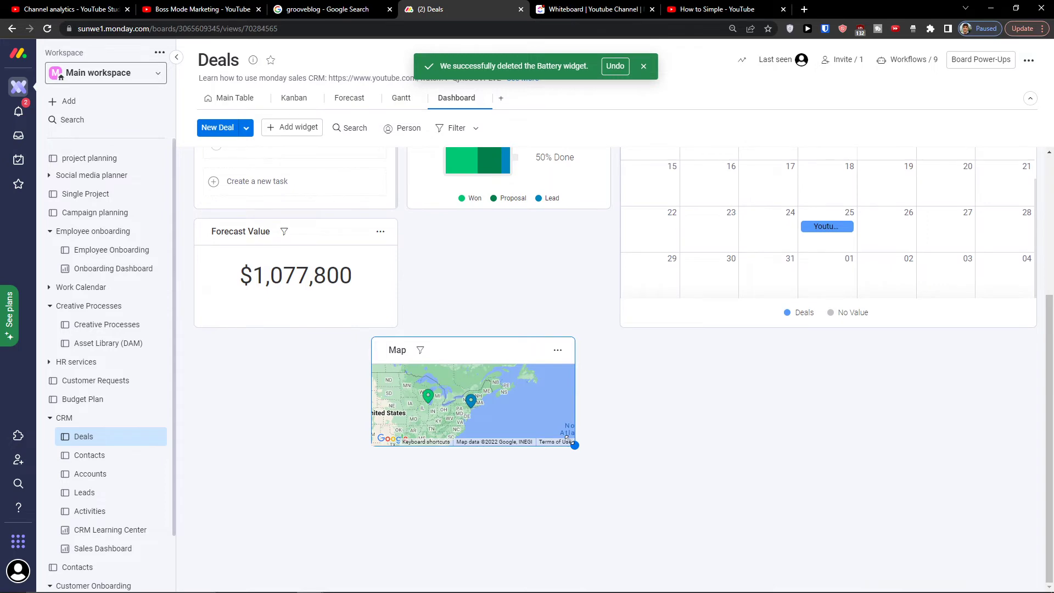
# Stretch the Map widget full width along the bottom and make the Calendar taller
pyautogui.moveTo(571, 442); pyautogui.dragTo(1034, 590)
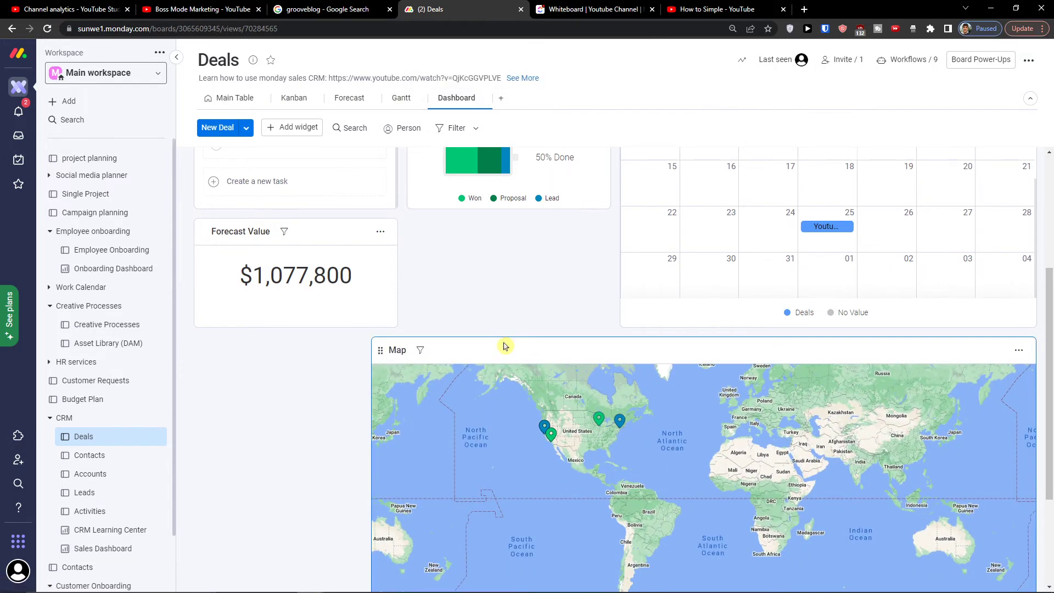
pyautogui.moveTo(423, 354); pyautogui.dragTo(203, 359)
pyautogui.scroll(-3, 958, 447)
pyautogui.moveTo(858, 442); pyautogui.dragTo(1034, 439)
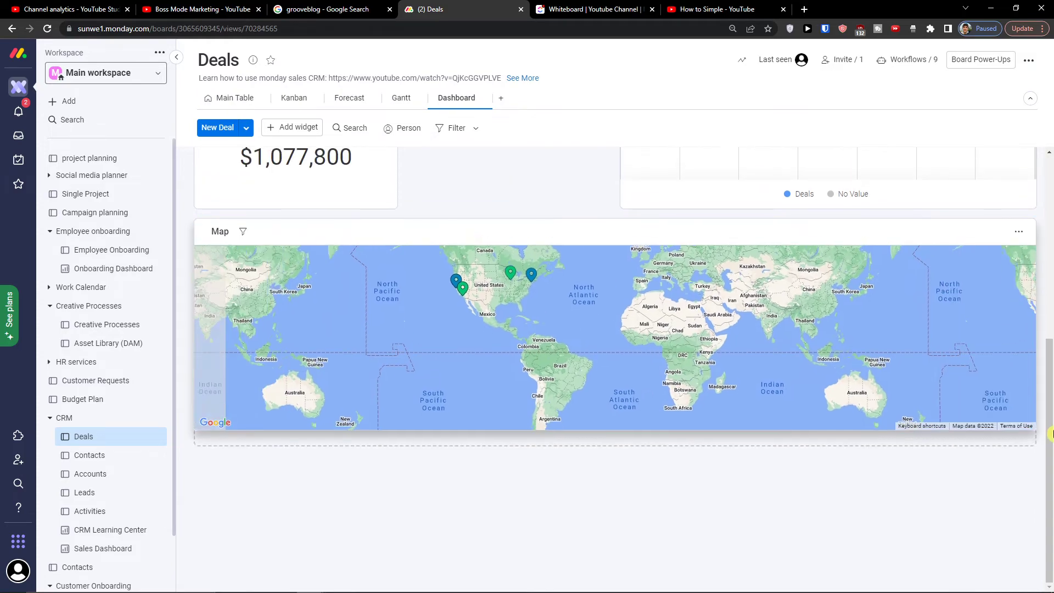
# Review the new layout and view the Youtube Deal on the August 2022 Calendar
pyautogui.scroll(3, 710, 417)
pyautogui.scroll(-3, 709, 417)
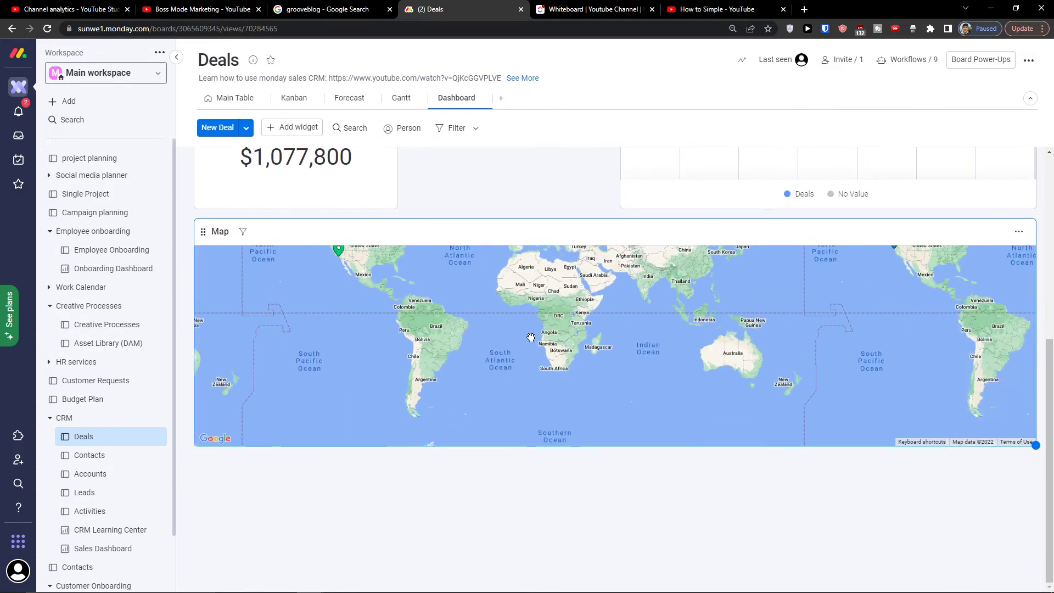
pyautogui.scroll(4, 643, 383)
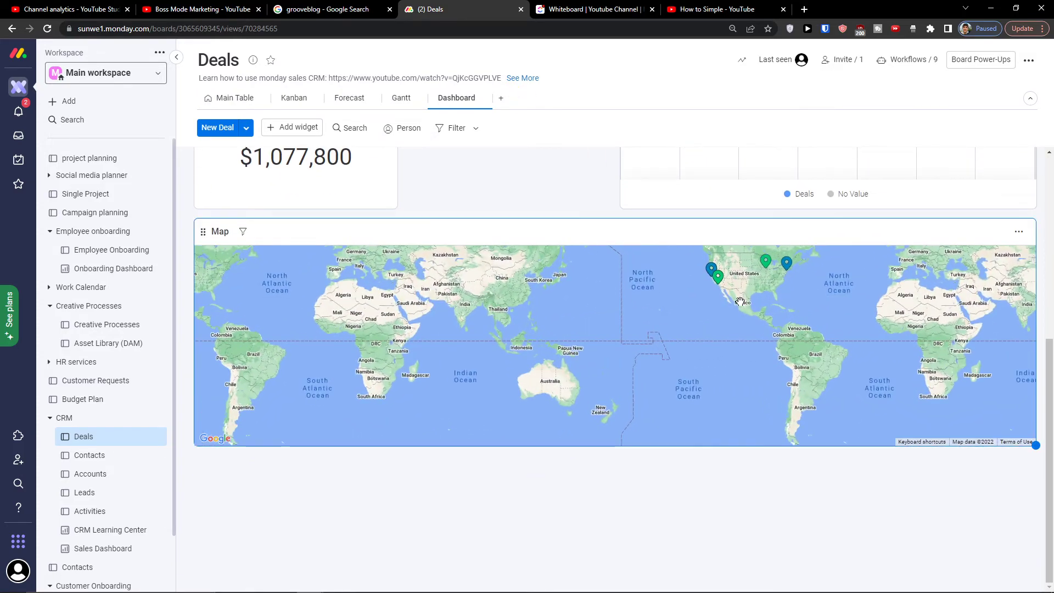
pyautogui.scroll(3, 643, 383)
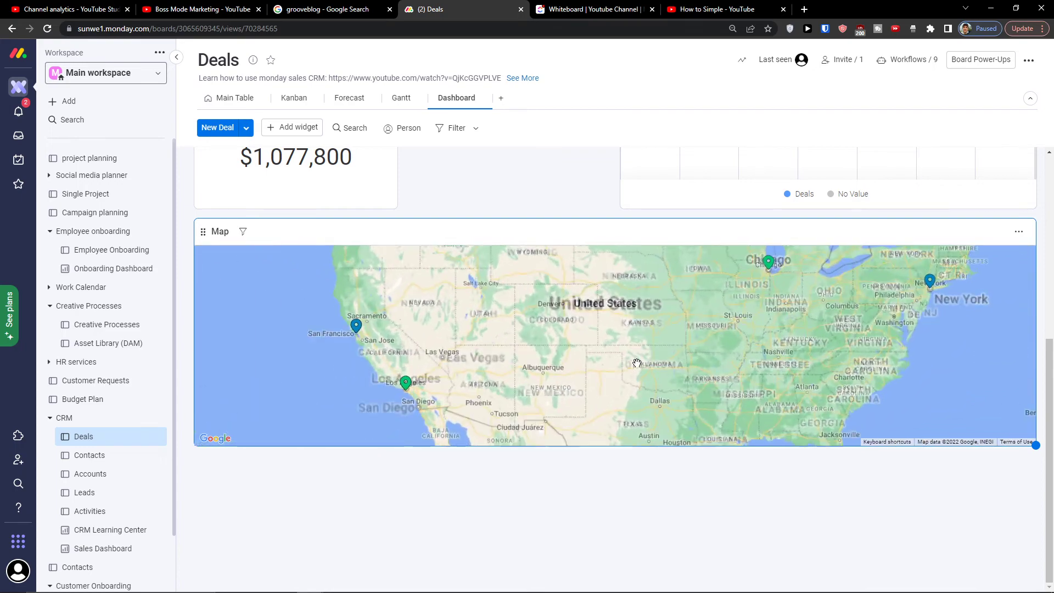
pyautogui.scroll(-2, 636, 363)
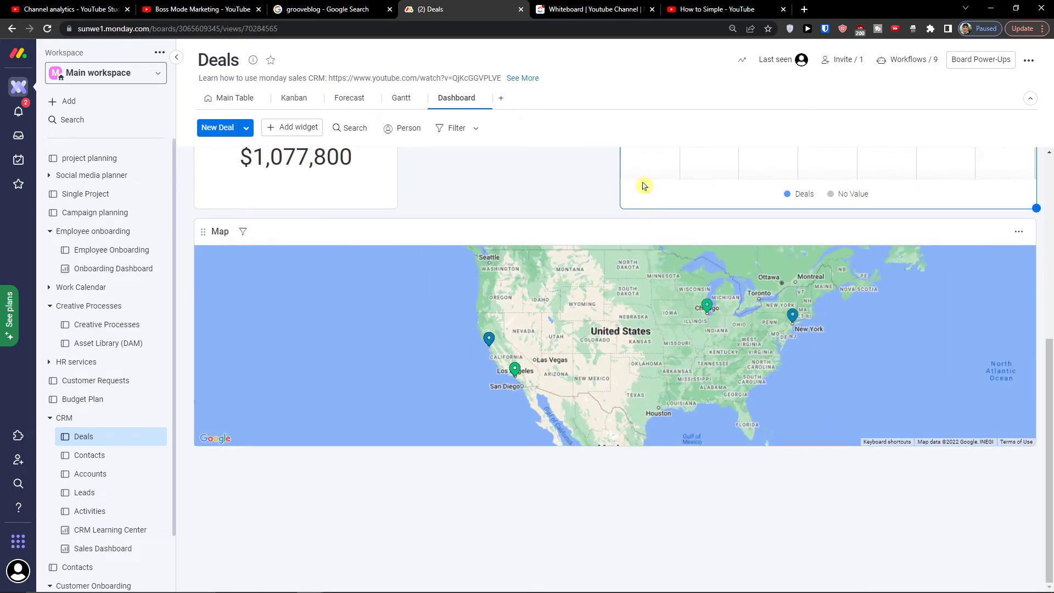
pyautogui.scroll(8, 616, 172)
pyautogui.scroll(-3, 608, 195)
pyautogui.scroll(3, 608, 195)
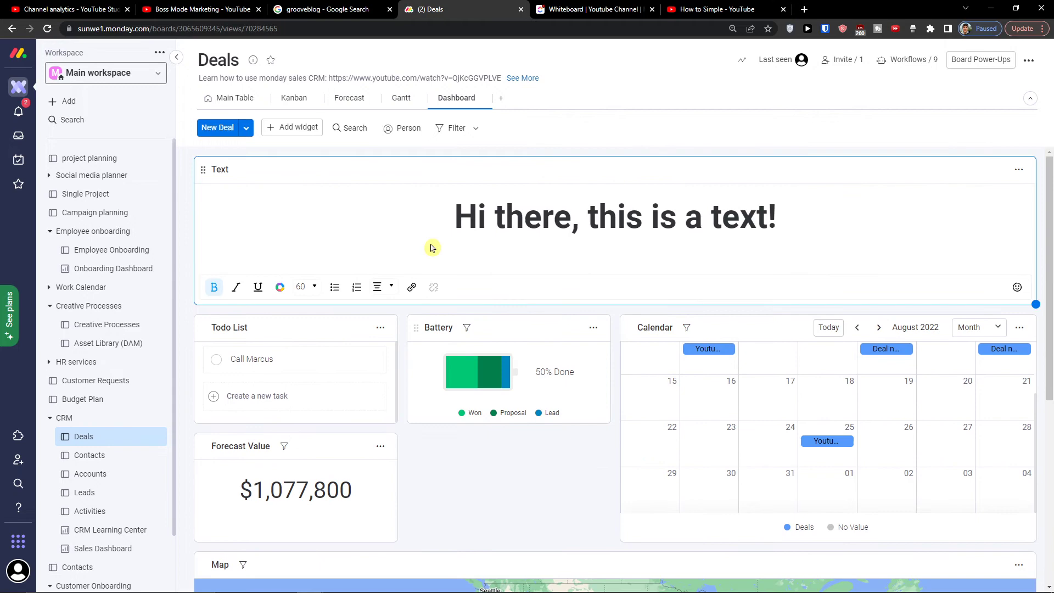
pyautogui.scroll(-3, 718, 258)
pyautogui.scroll(2, 713, 249)
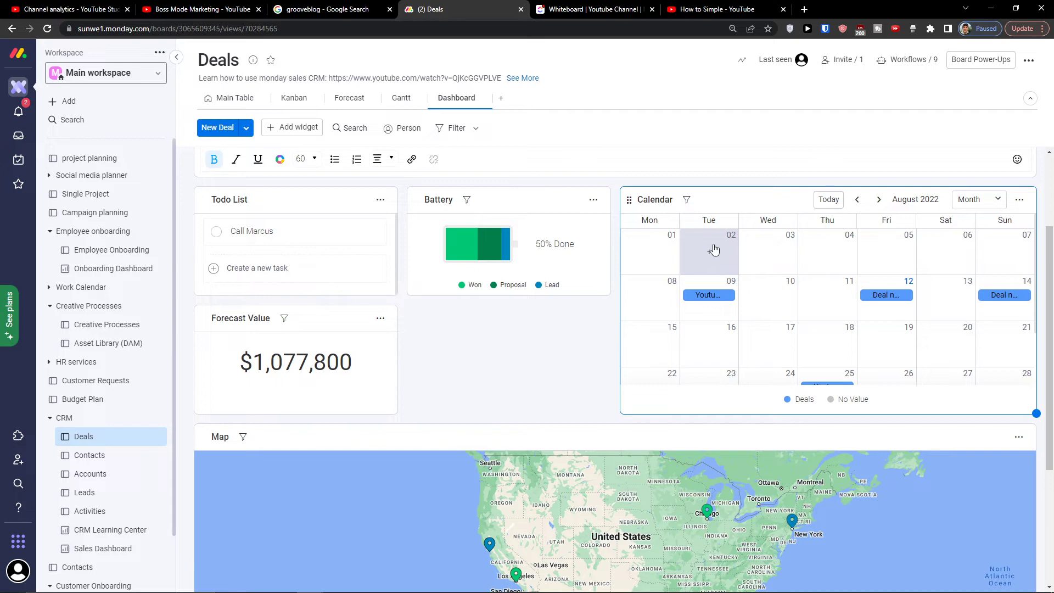
pyautogui.click(704, 294)
pyautogui.click(708, 299)
pyautogui.scroll(3, 717, 298)
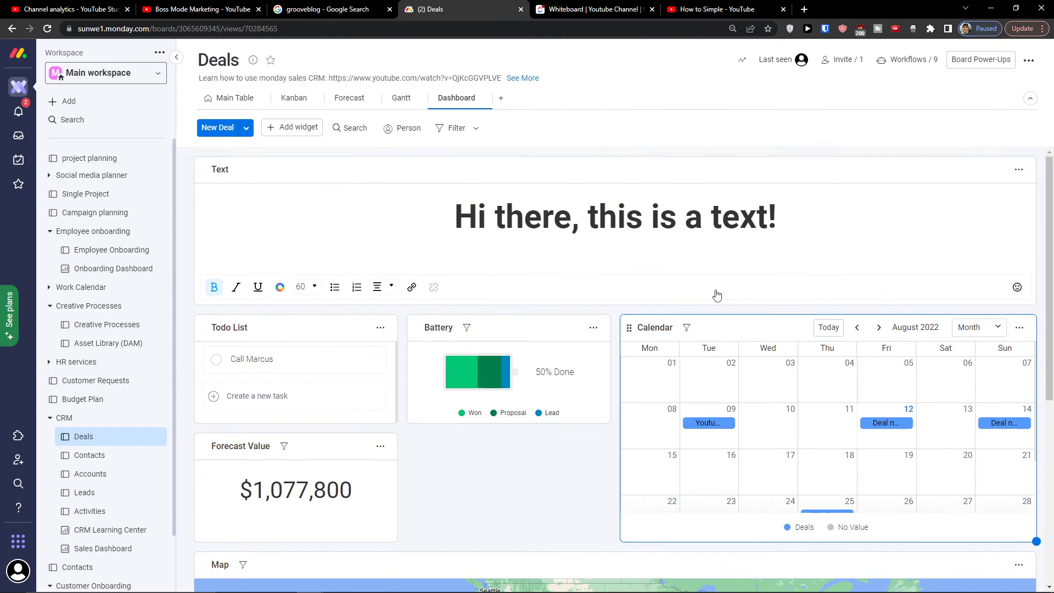
pyautogui.click(292, 127)
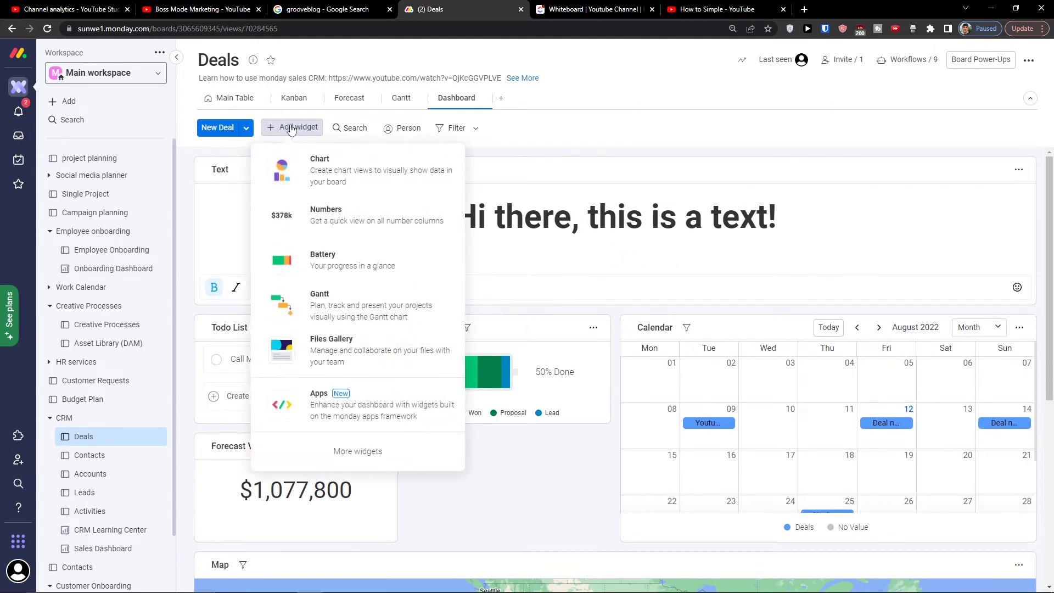
pyautogui.click(376, 457)
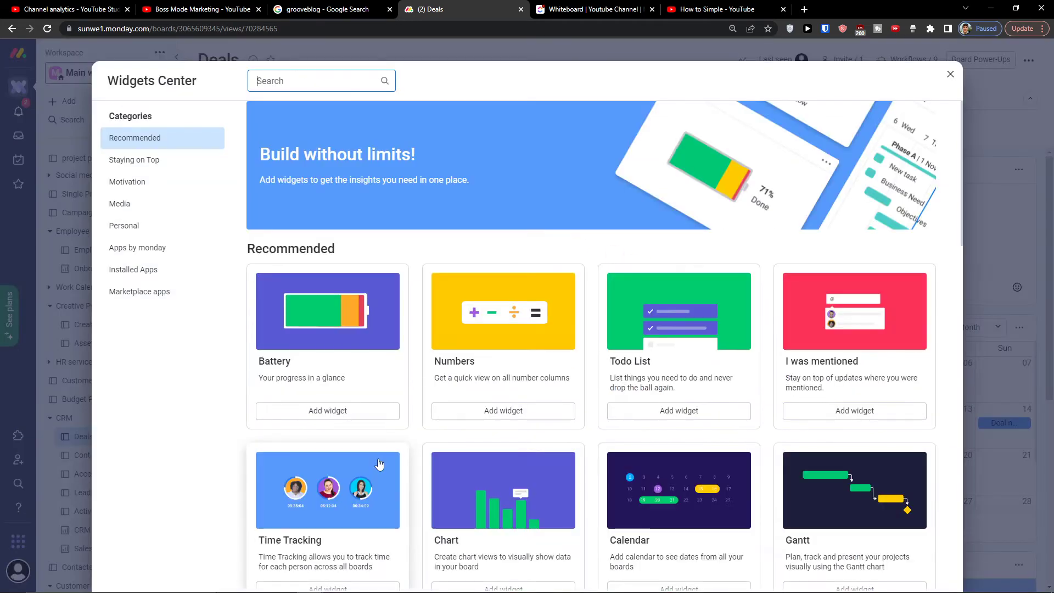
pyautogui.scroll(-2, 435, 431)
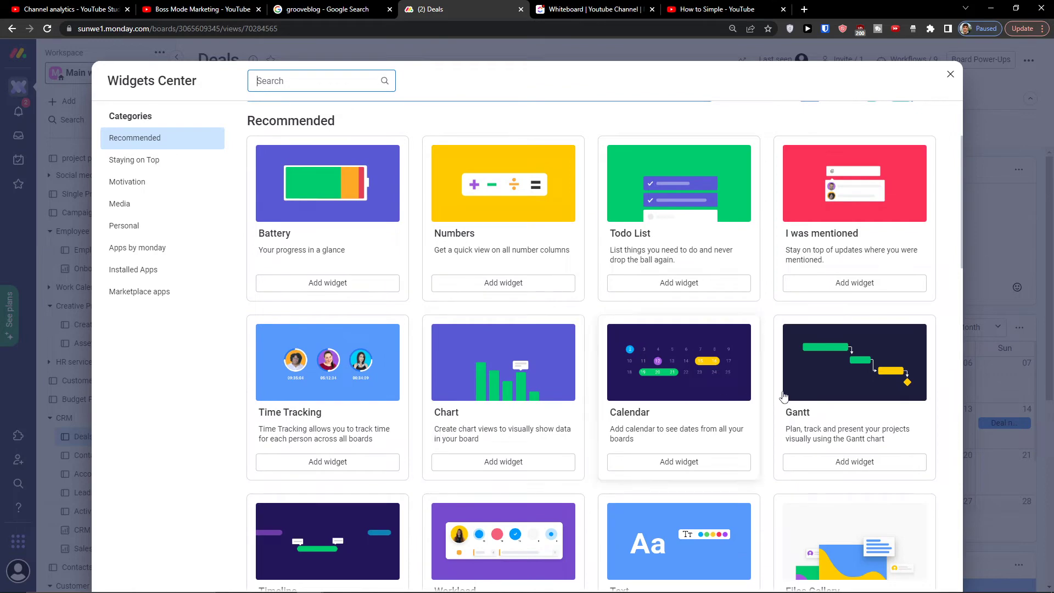
pyautogui.scroll(-5, 574, 362)
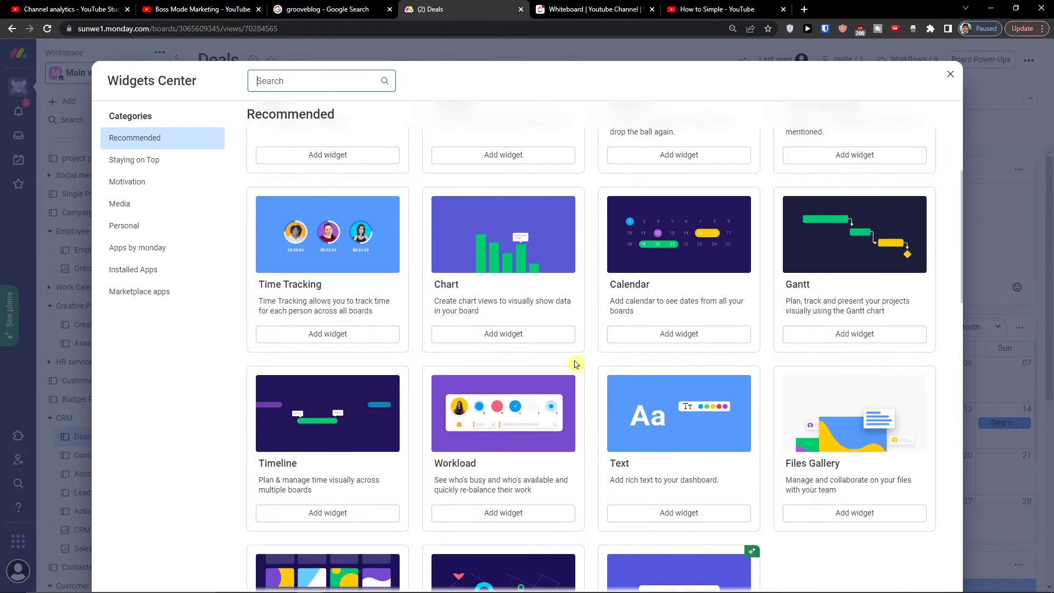
pyautogui.scroll(-2, 597, 369)
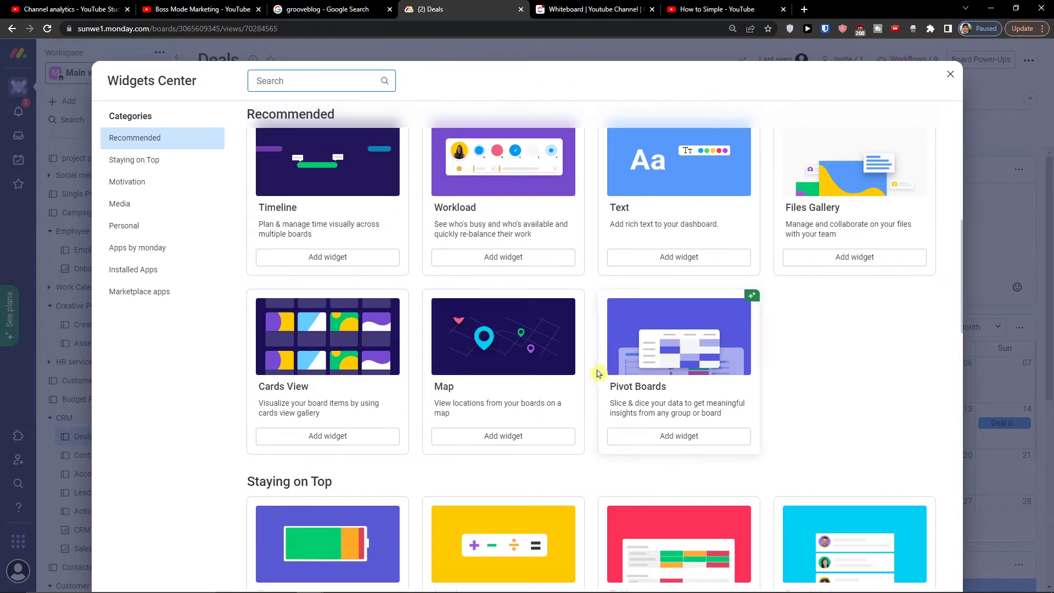
pyautogui.scroll(8, 604, 376)
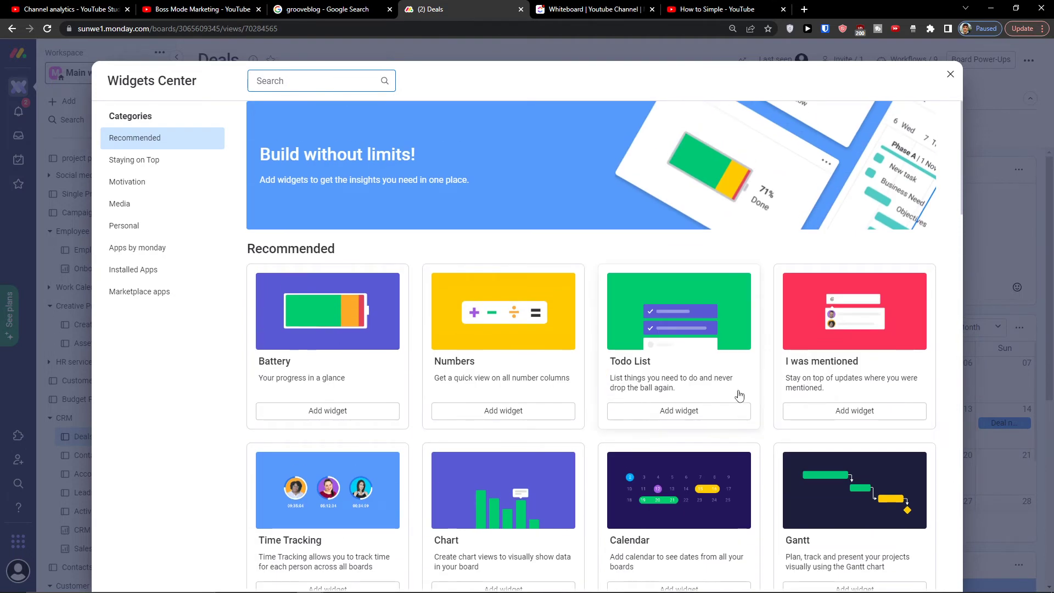
pyautogui.scroll(-4, 351, 401)
pyautogui.scroll(-18, 354, 404)
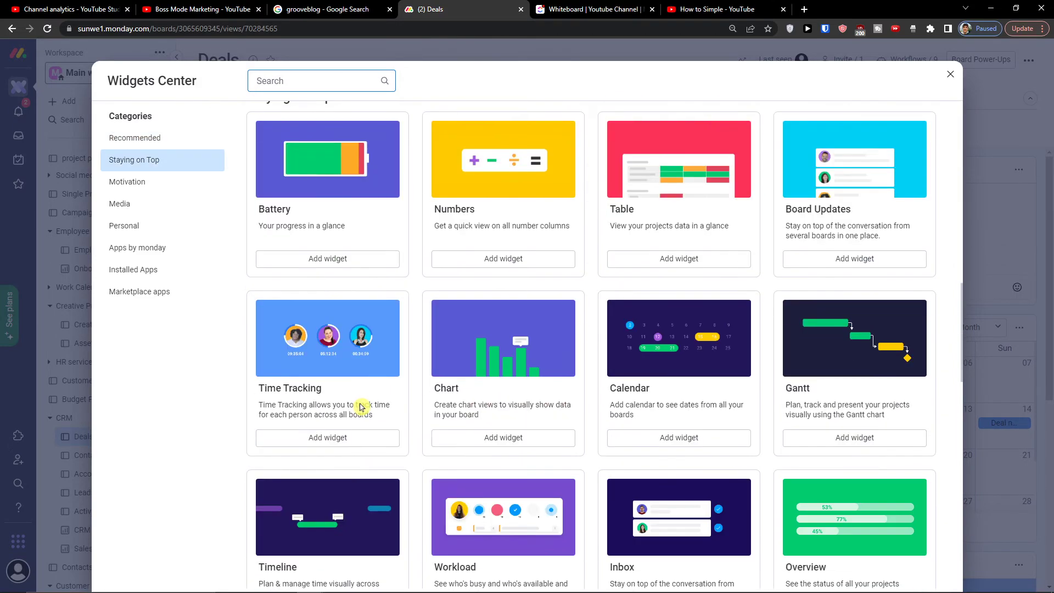
pyautogui.scroll(-7, 395, 414)
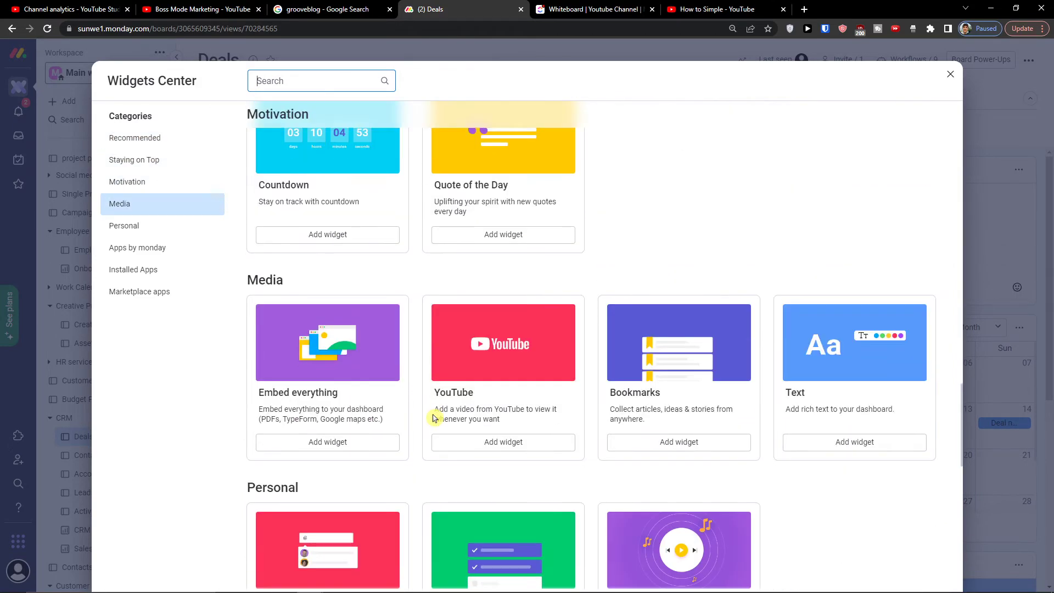
pyautogui.scroll(-4, 418, 408)
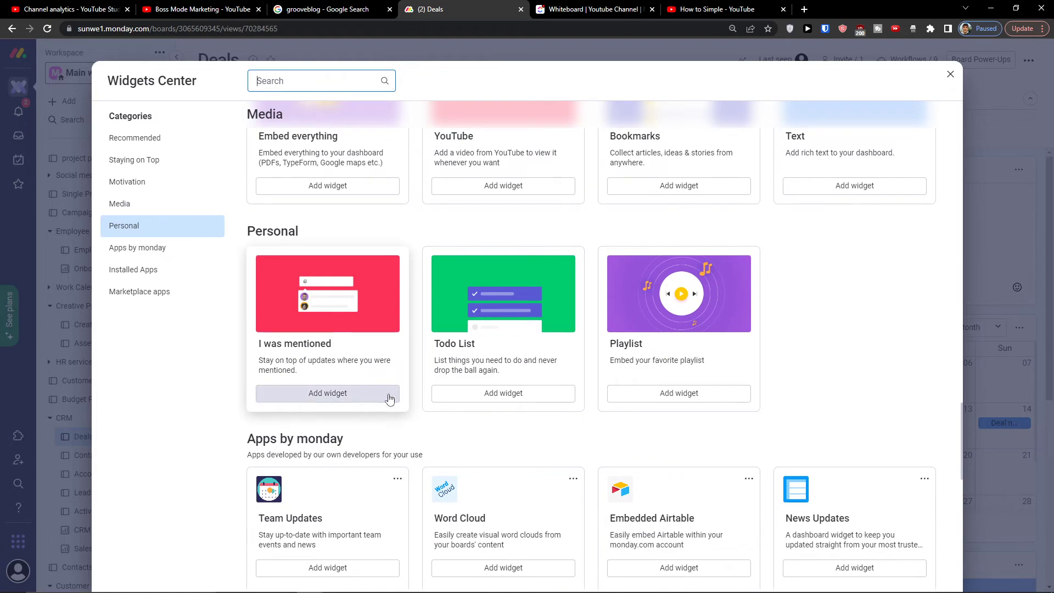
pyautogui.scroll(-15, 409, 403)
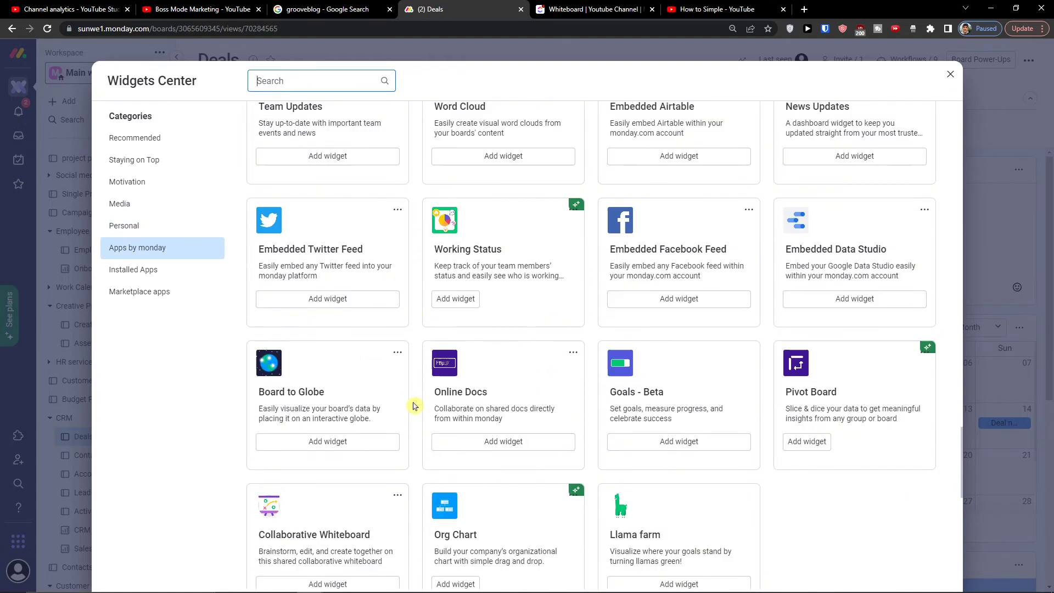
pyautogui.scroll(-2, 418, 408)
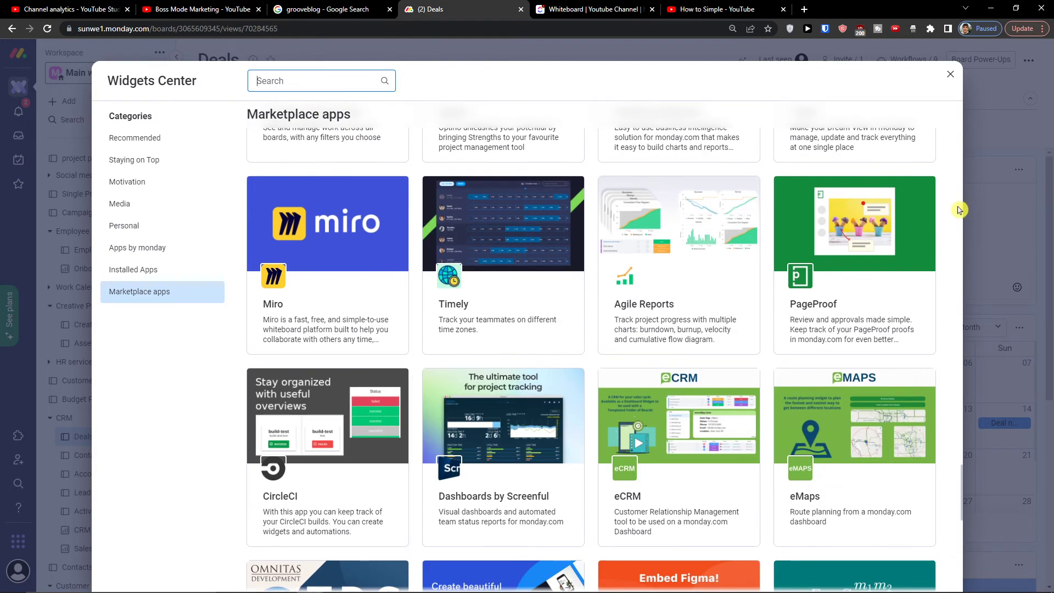
pyautogui.click(968, 210)
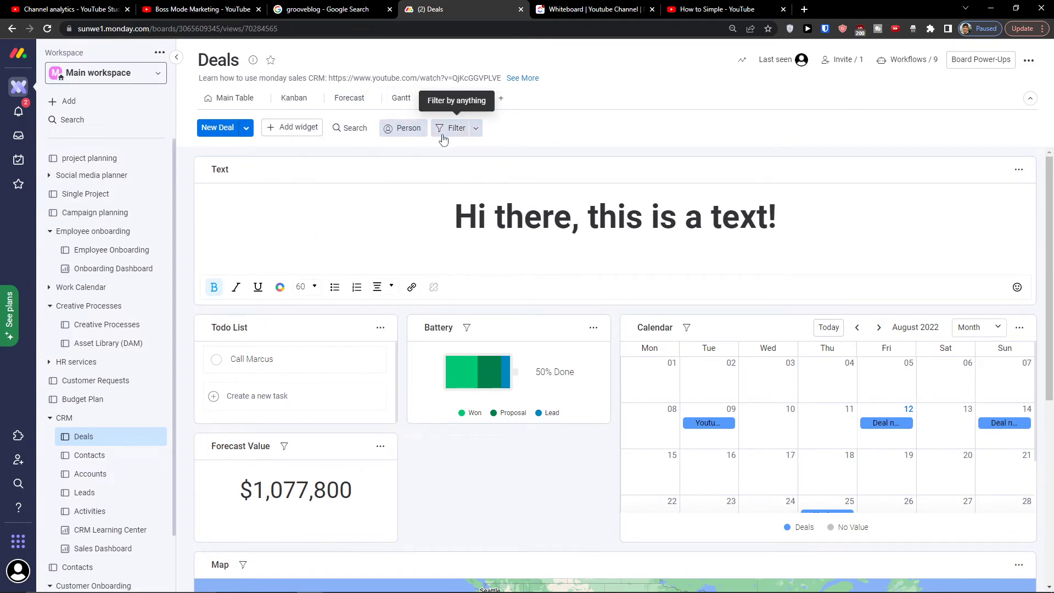
# In the Main Table, assign the team member as owner of Deal name 2 and Deal name 4
pyautogui.click(236, 97)
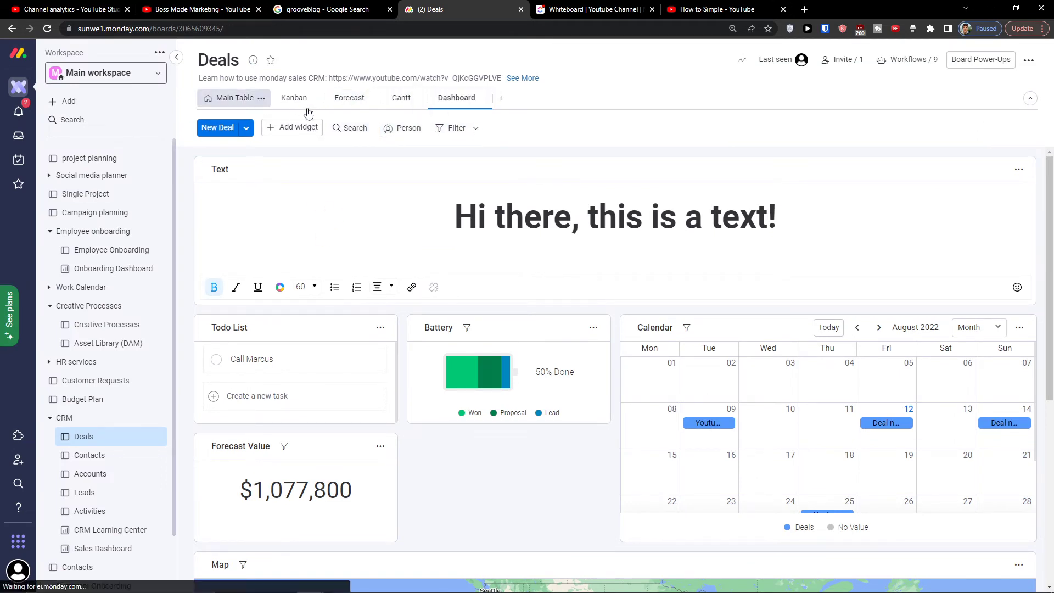
pyautogui.click(478, 227)
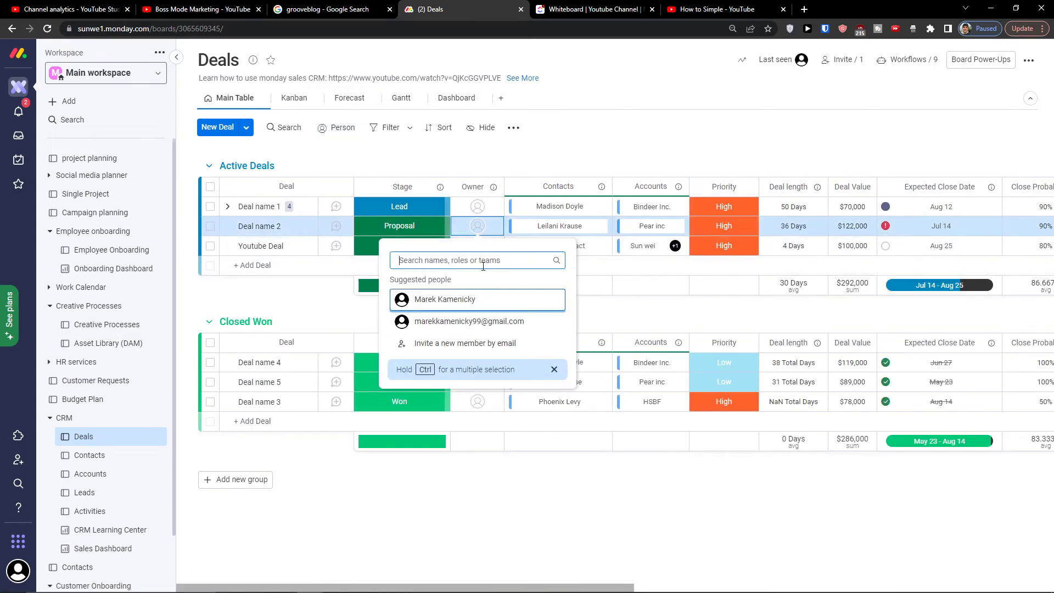
pyautogui.click(475, 301)
pyautogui.click(480, 388)
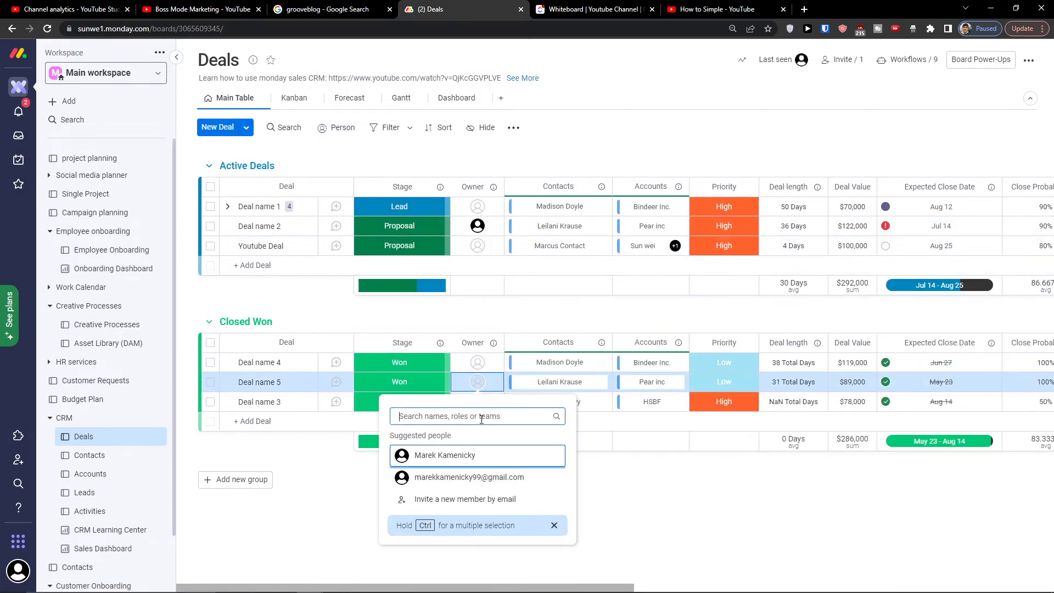
pyautogui.click(476, 363)
pyautogui.click(477, 363)
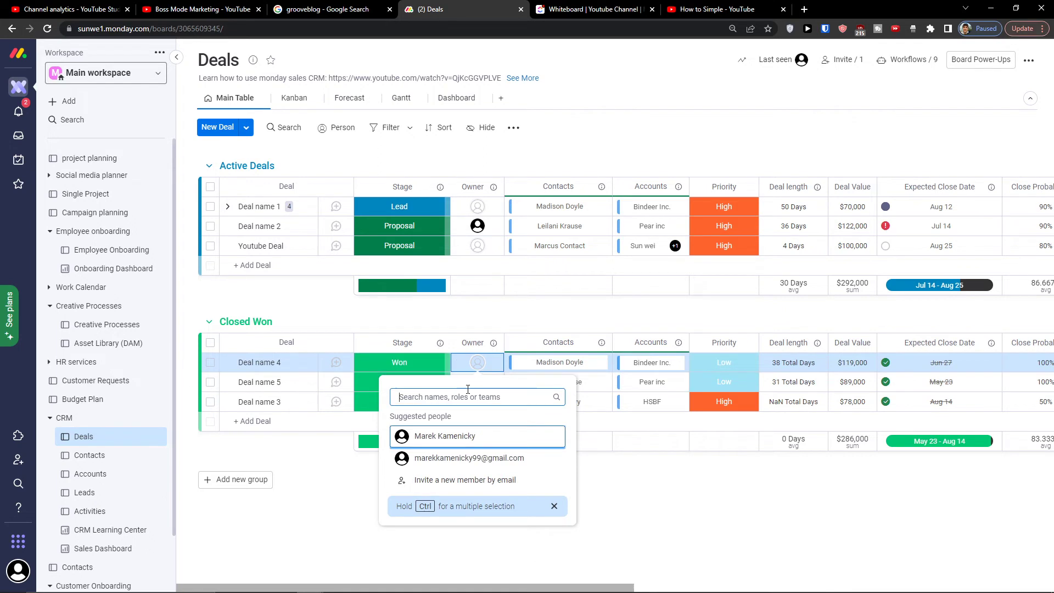
pyautogui.click(447, 435)
pyautogui.click(451, 98)
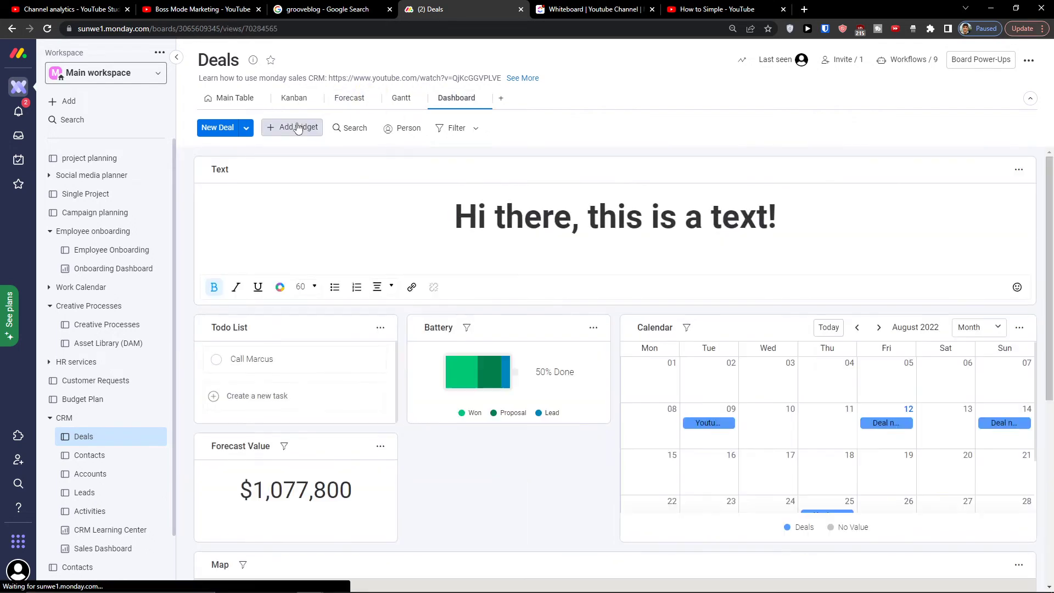
pyautogui.click(406, 130)
# Filter the dashboard to the first person, briefly trying the second, so Forecast Value reads $469,800
pyautogui.click(306, 198)
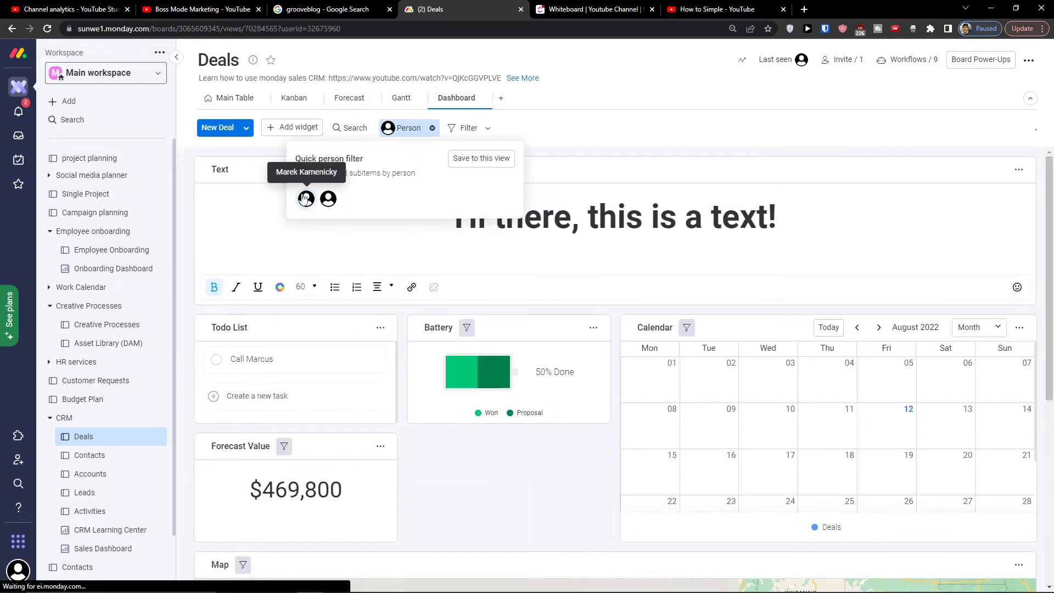
pyautogui.scroll(-6, 475, 406)
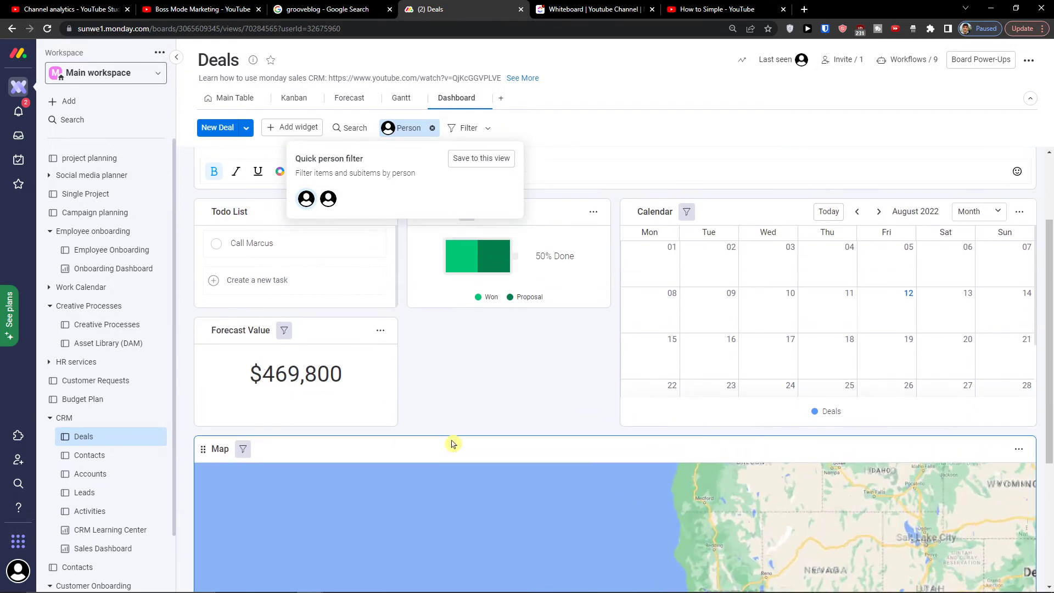
pyautogui.scroll(-2, 455, 385)
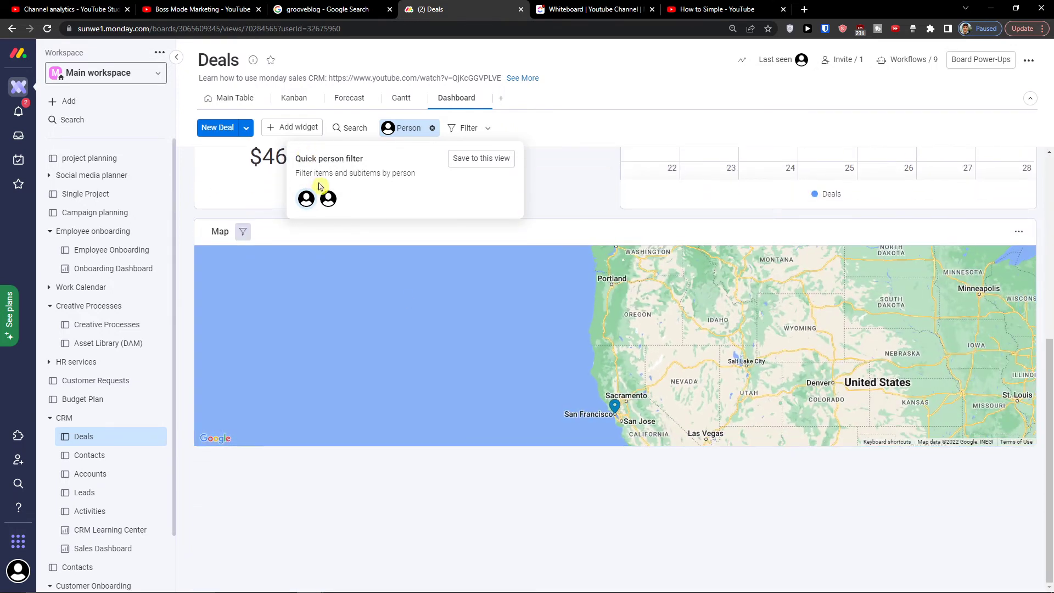
pyautogui.click(328, 198)
pyautogui.click(305, 199)
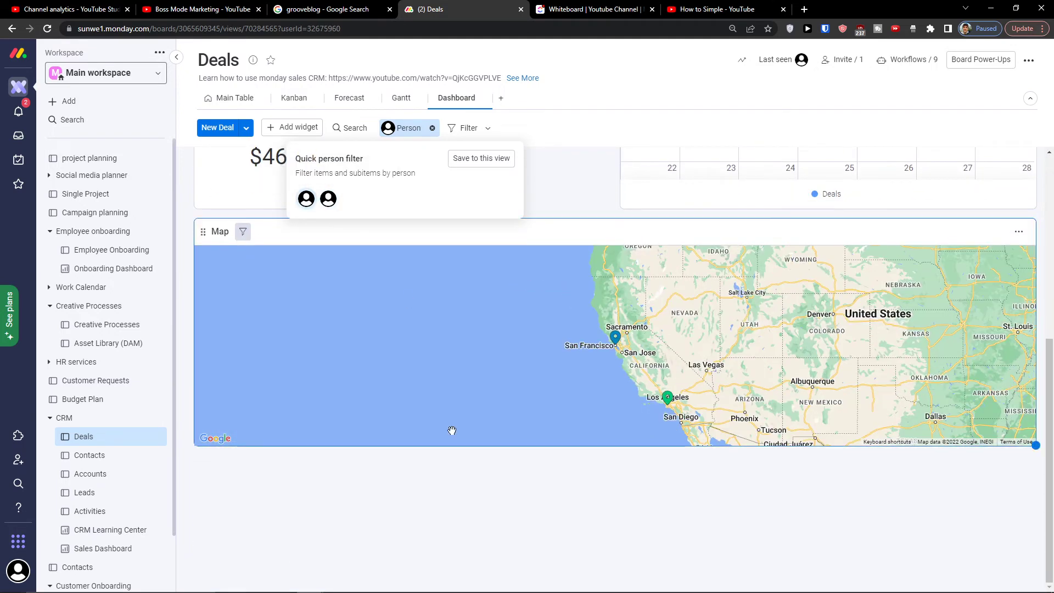
pyautogui.scroll(6, 399, 174)
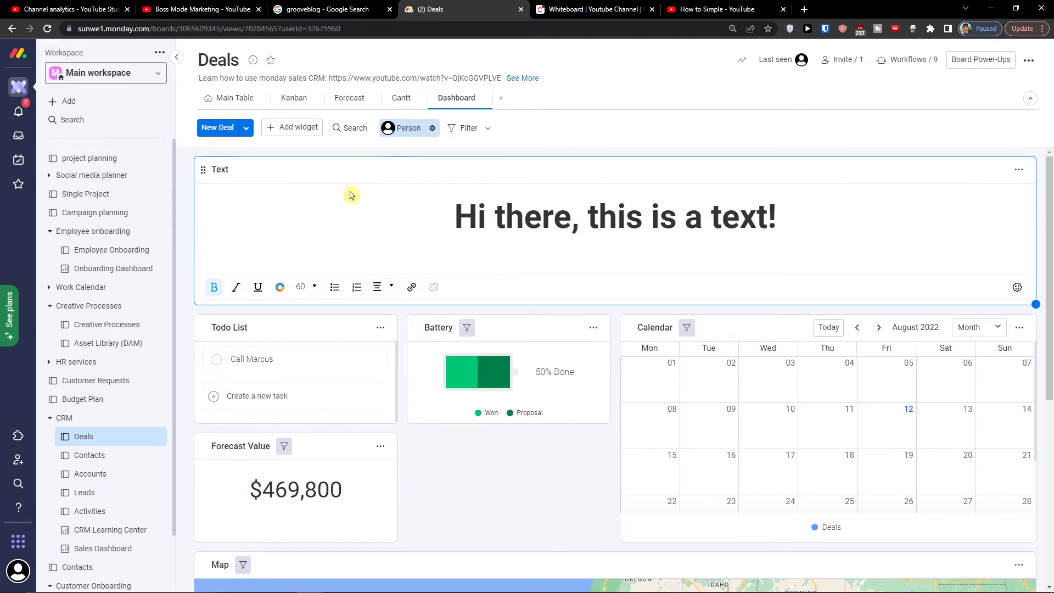
pyautogui.click(406, 128)
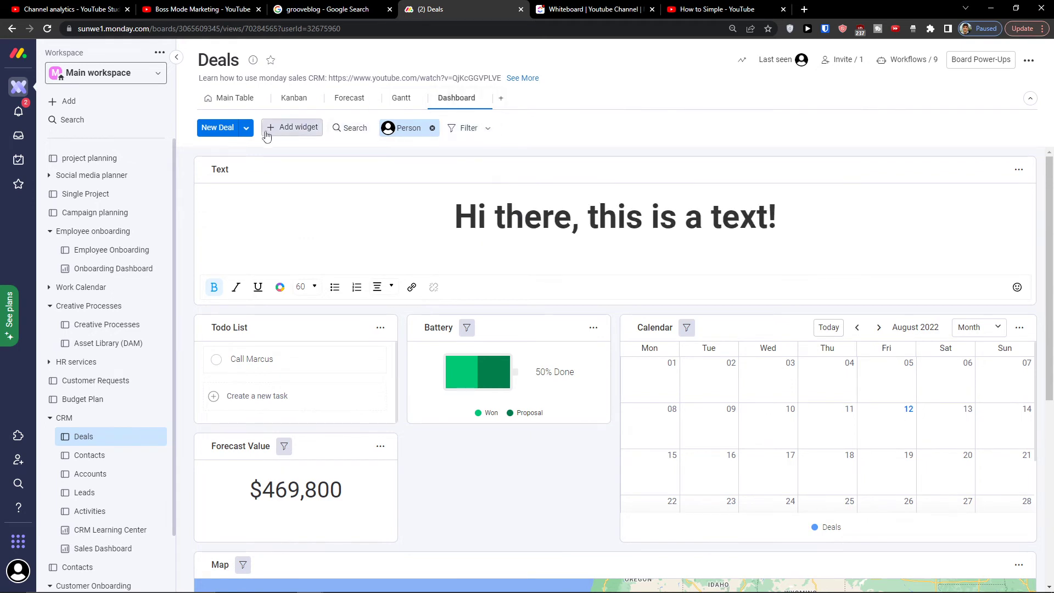
pyautogui.click(246, 130)
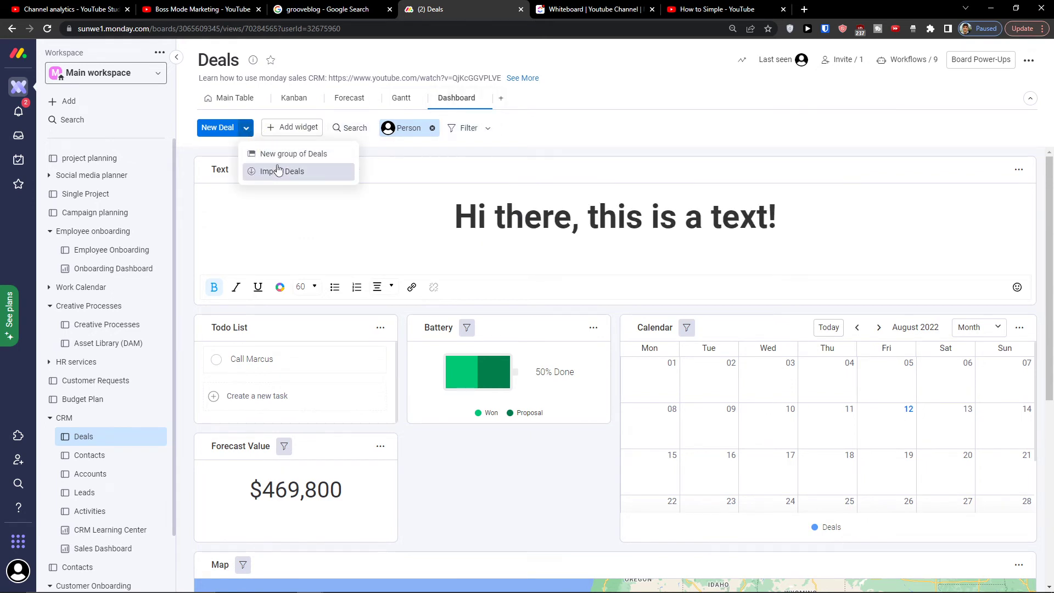
pyautogui.click(715, 122)
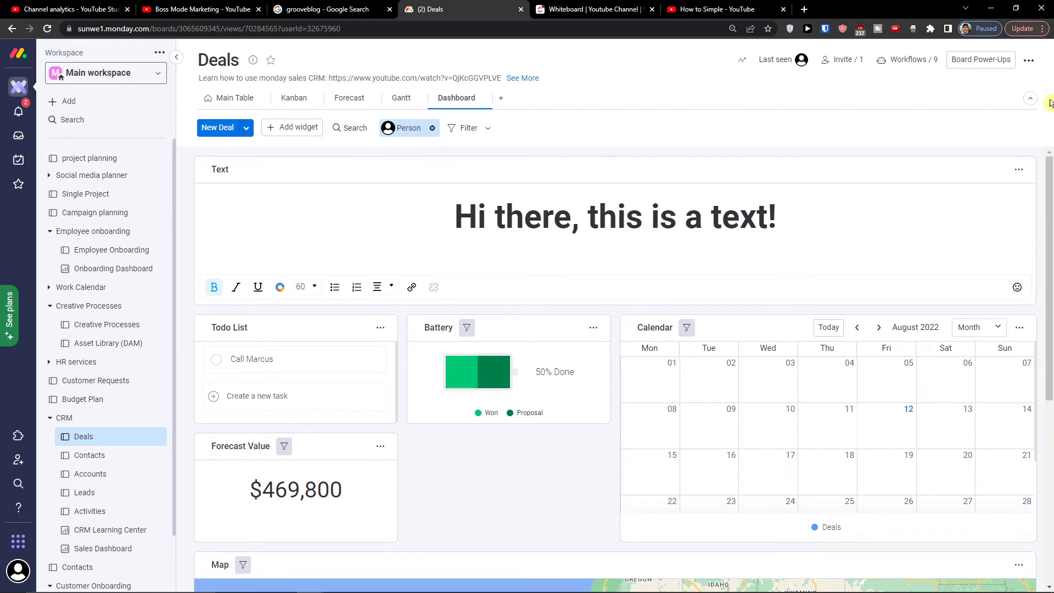
pyautogui.click(1031, 100)
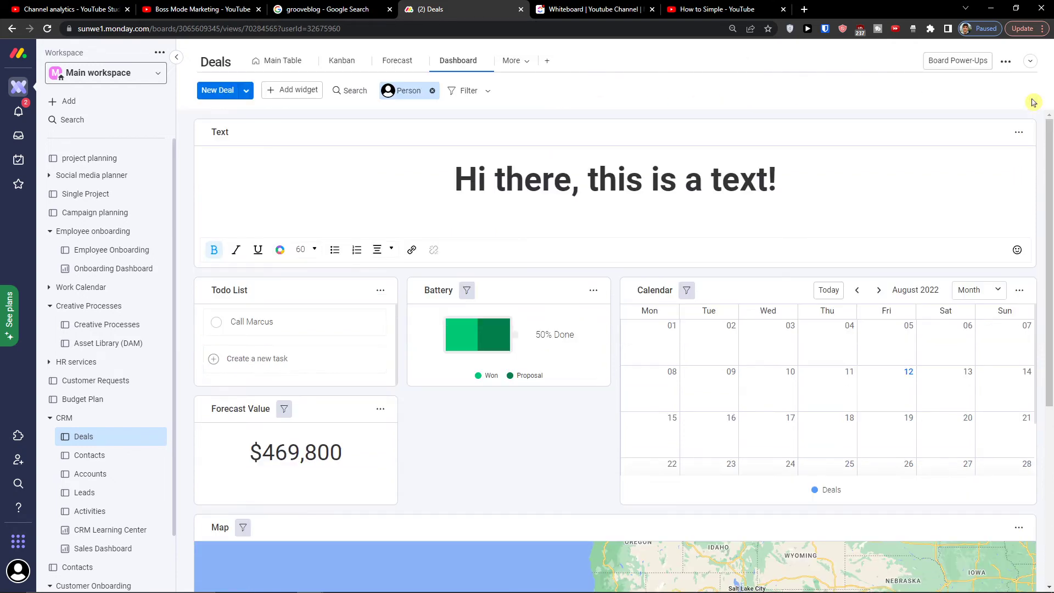
pyautogui.click(1028, 65)
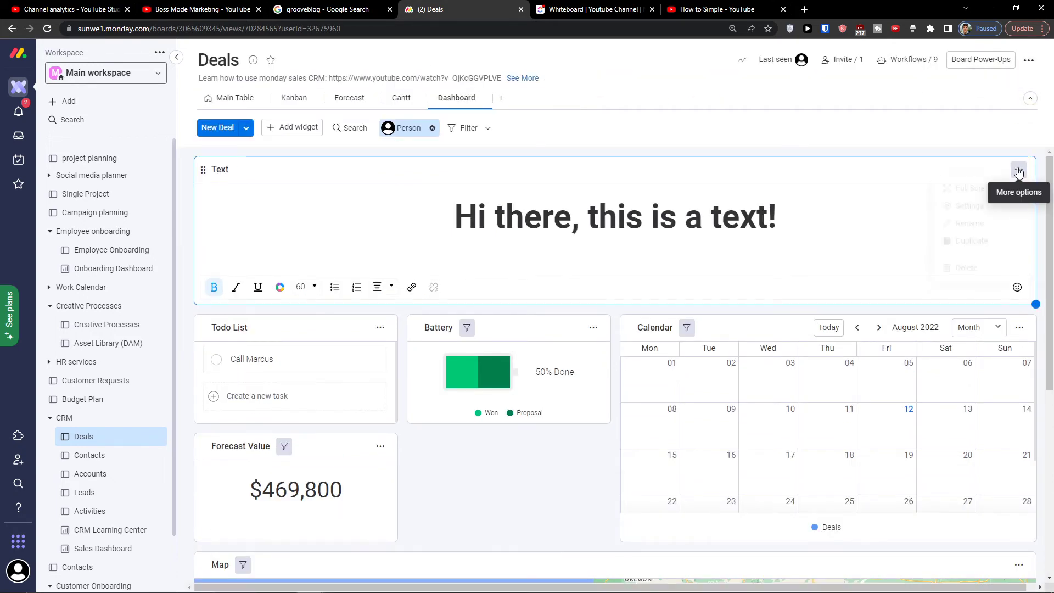
pyautogui.click(1019, 169)
pyautogui.click(1018, 169)
pyautogui.click(976, 66)
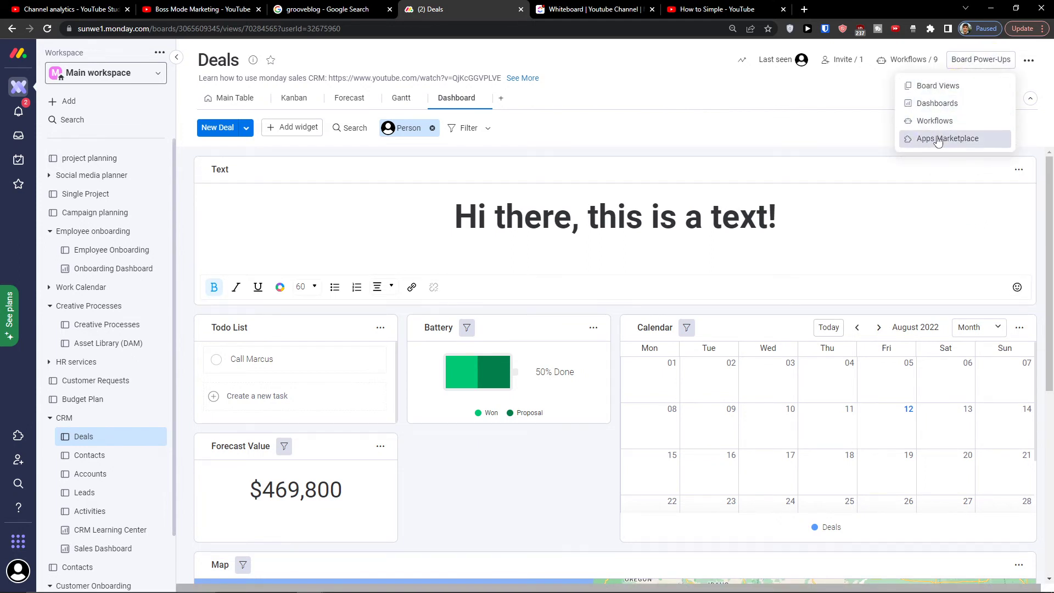
pyautogui.click(935, 122)
pyautogui.click(945, 80)
pyautogui.click(967, 62)
pyautogui.click(942, 90)
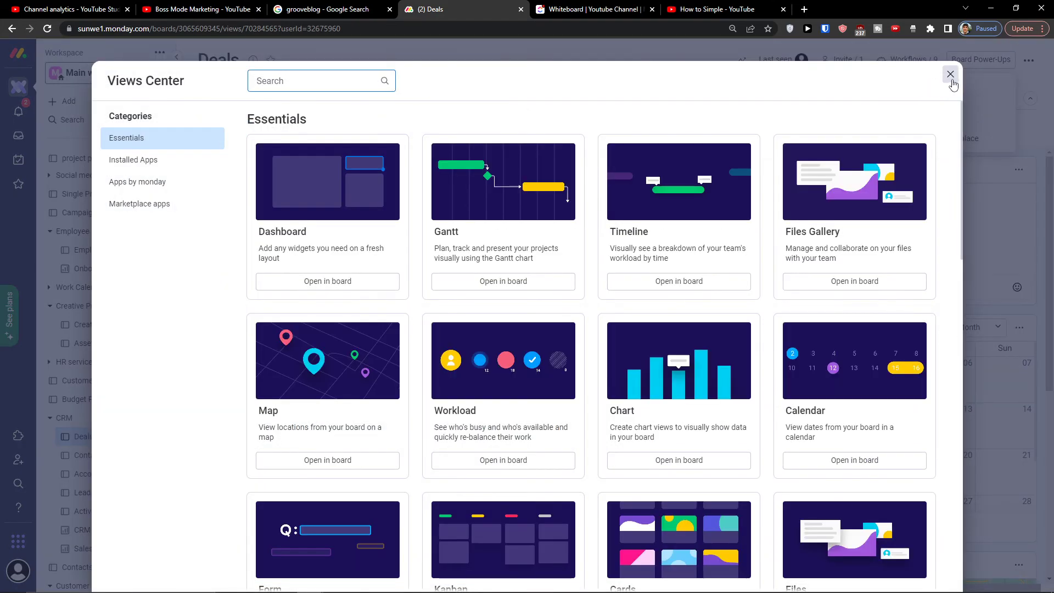
pyautogui.click(946, 80)
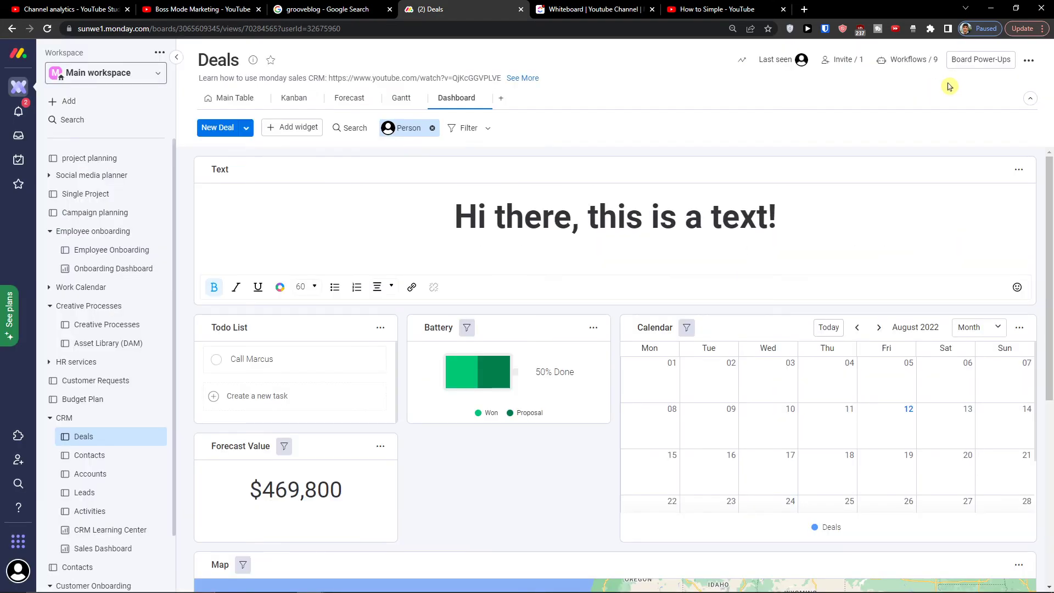